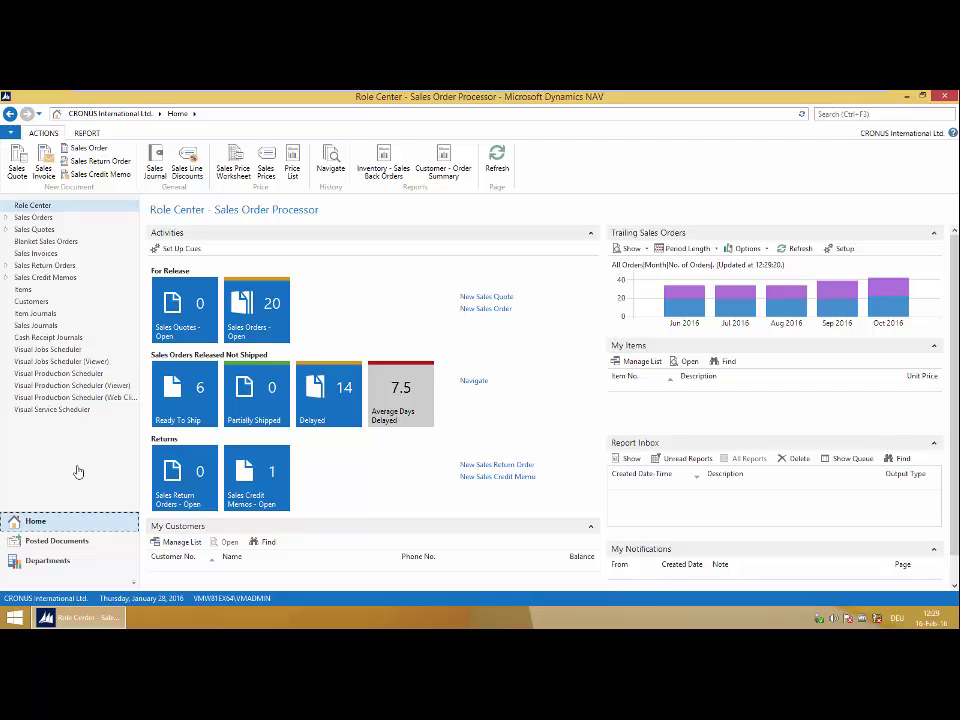
Open the Visual Production Scheduler from the Manufacturing department's Planning area.
{"action": "left_click", "coordinate": [62, 561]}
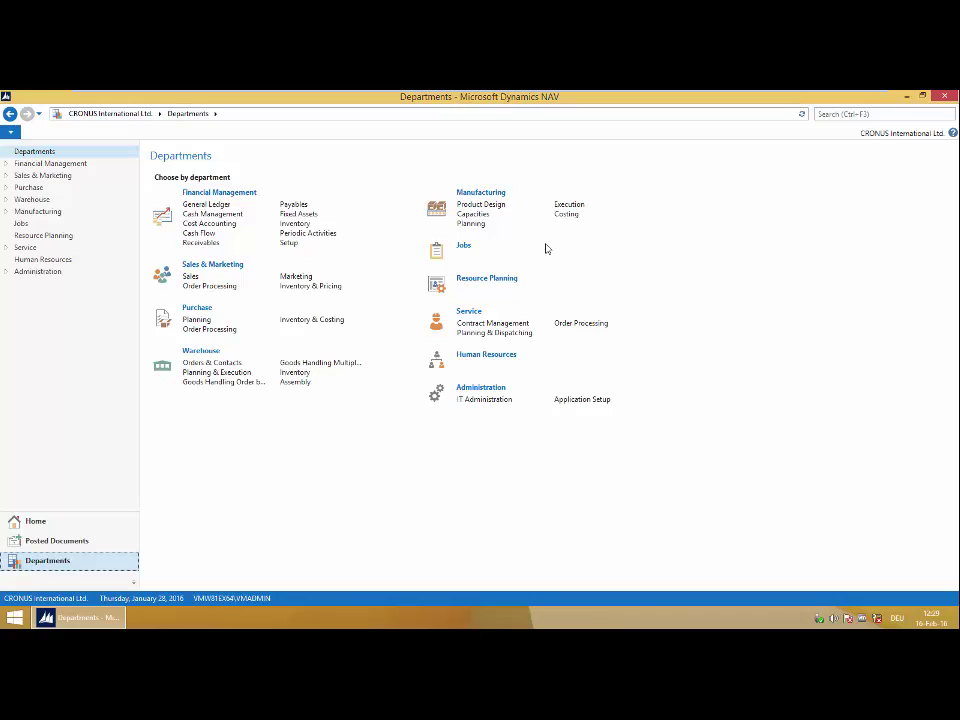
{"action": "left_click", "coordinate": [466, 223]}
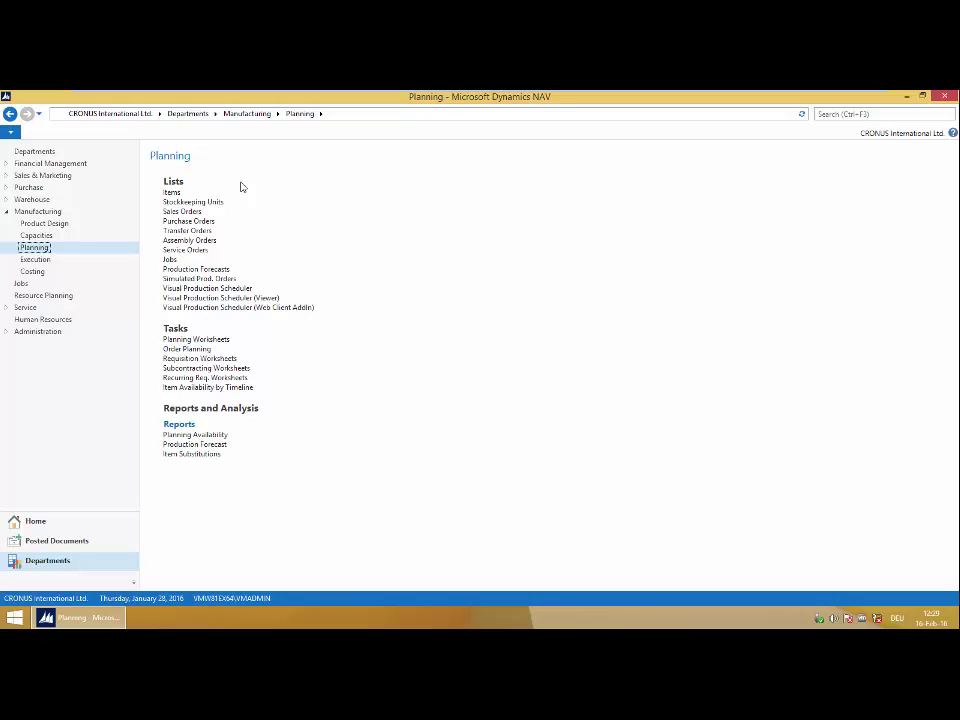
{"action": "left_click", "coordinate": [222, 288]}
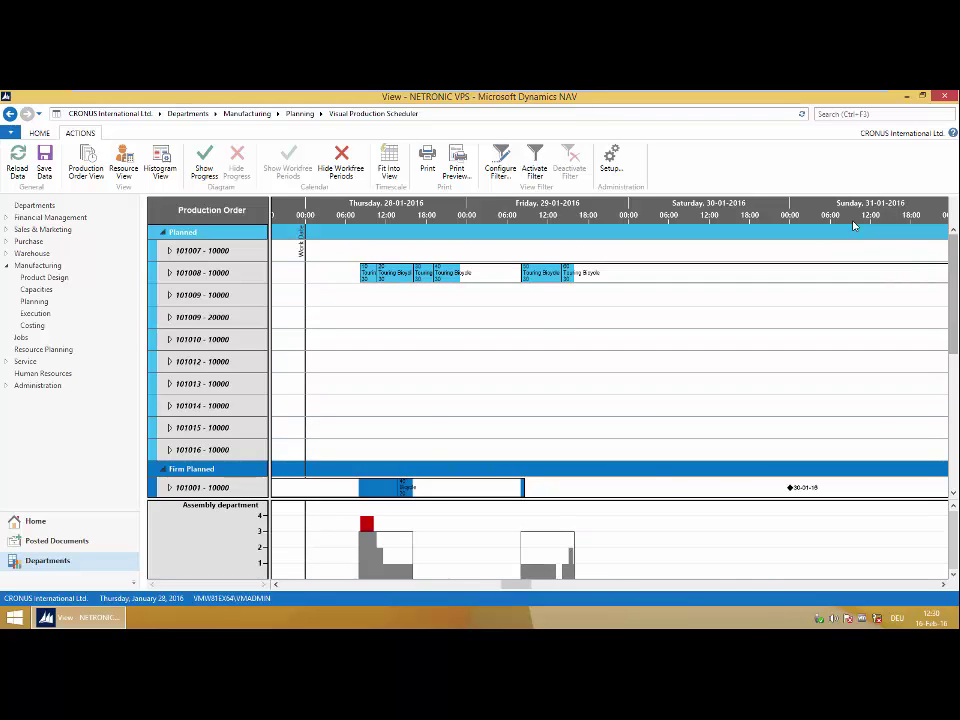
Examine the planned, firm planned and released production orders across late January and early February 2016.
{"action": "scroll", "coordinate": [851, 219], "scroll_direction": "down", "scroll_amount": 4}
{"action": "left_click_drag", "start_coordinate": [852, 217], "coordinate": [490, 230]}
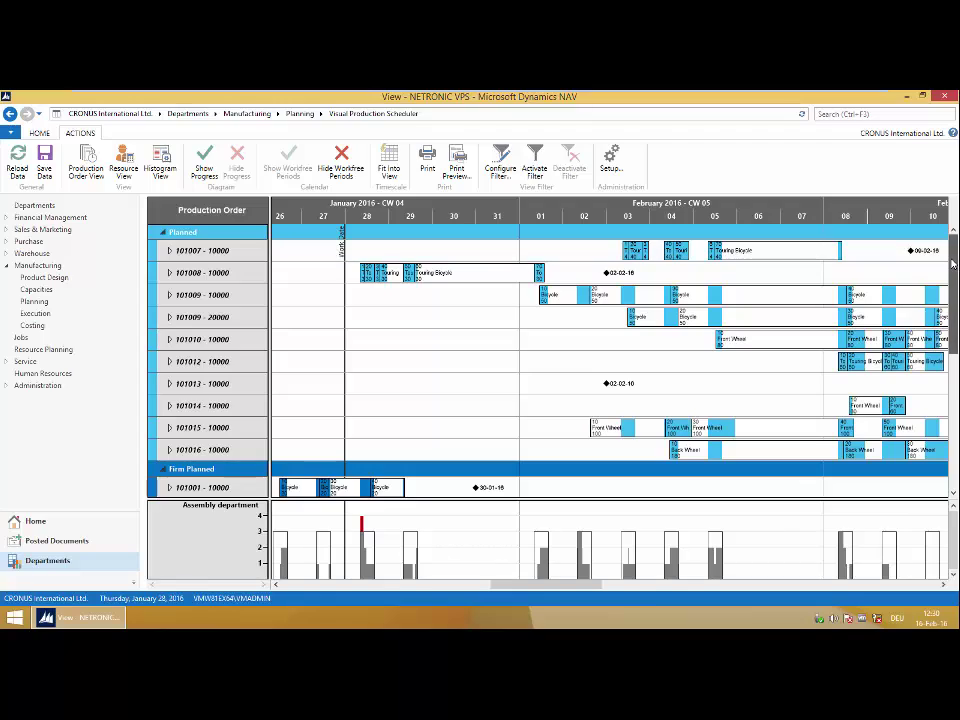
{"action": "left_click_drag", "start_coordinate": [953, 263], "coordinate": [953, 383]}
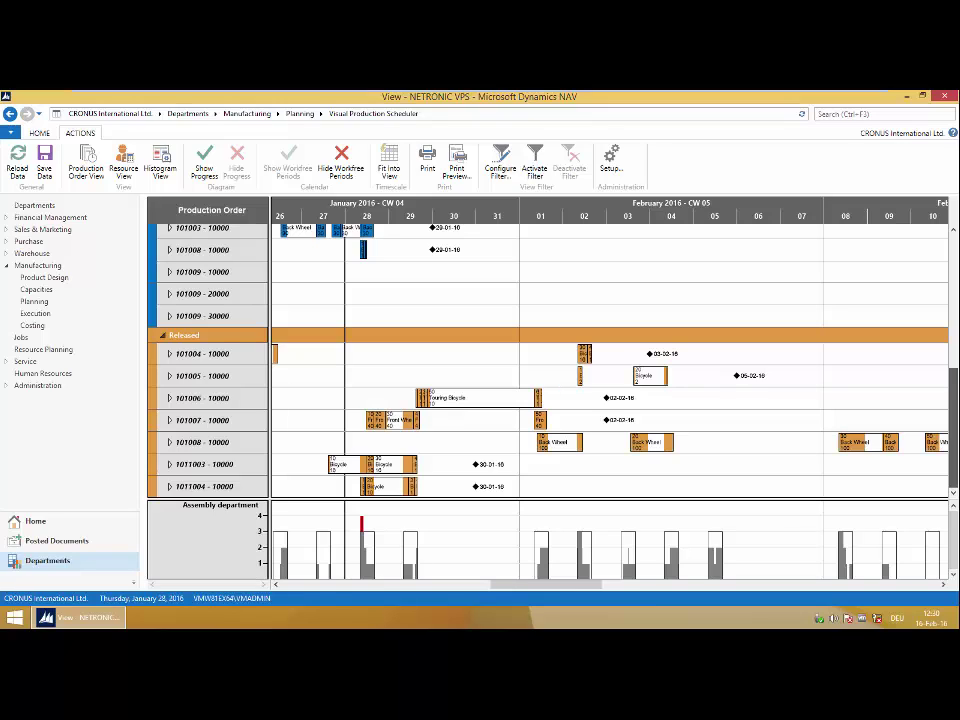
{"action": "left_click_drag", "start_coordinate": [953, 383], "coordinate": [955, 240]}
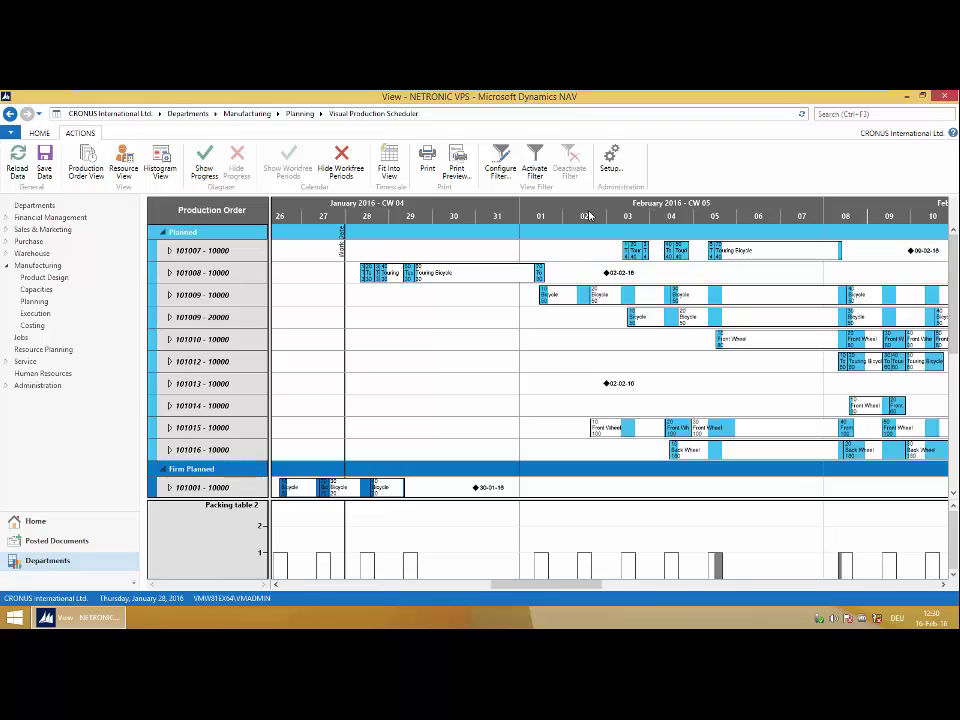
Switch the production scheduler to Resource View and inspect the load of the Assembly department and its first two machine centers.
{"action": "left_click", "coordinate": [144, 174]}
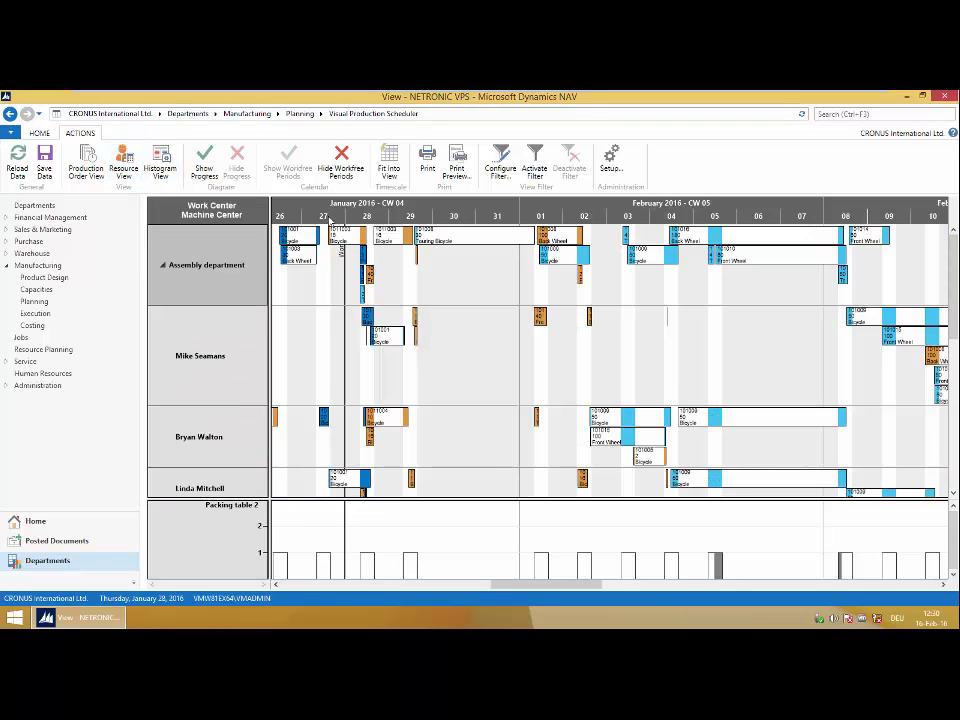
{"action": "left_click", "coordinate": [345, 245]}
{"action": "left_click", "coordinate": [372, 345]}
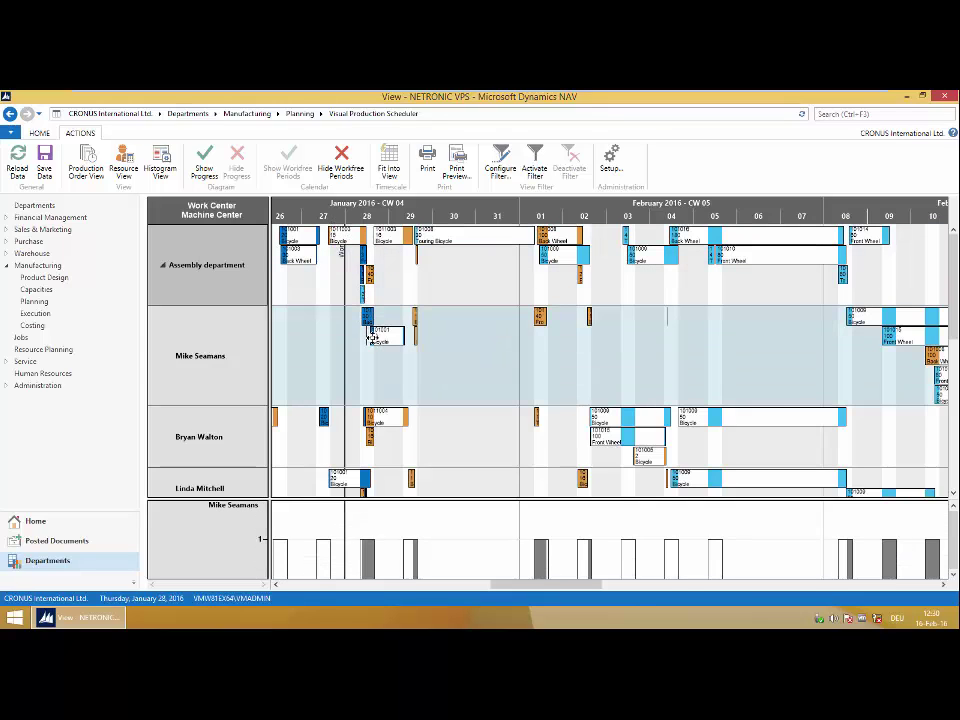
{"action": "left_click", "coordinate": [405, 450]}
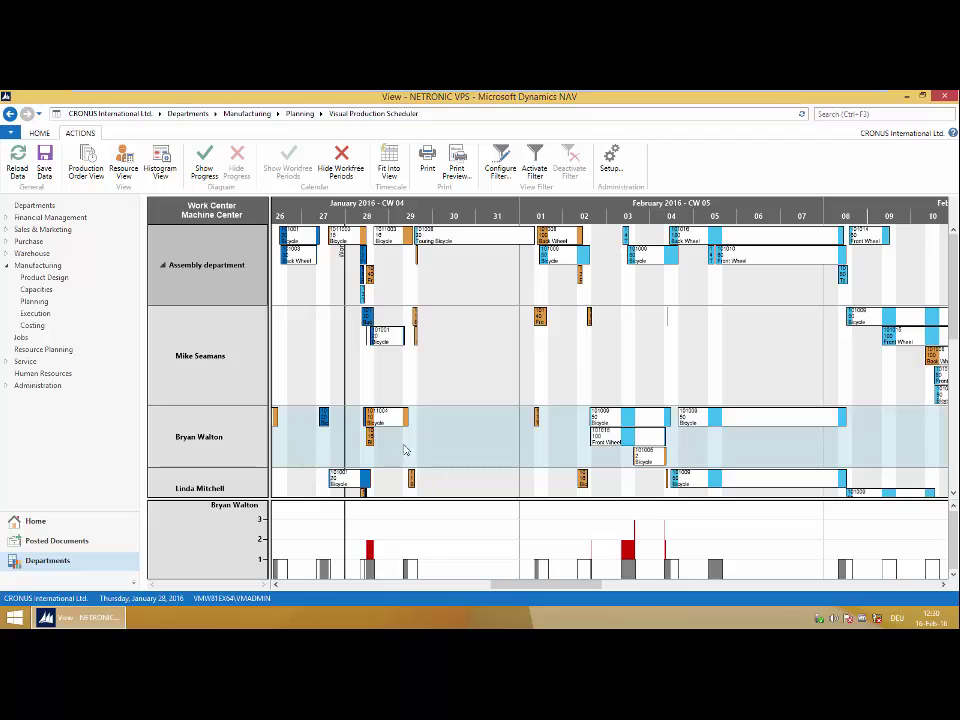
{"action": "left_click", "coordinate": [307, 321]}
{"action": "left_click", "coordinate": [305, 242]}
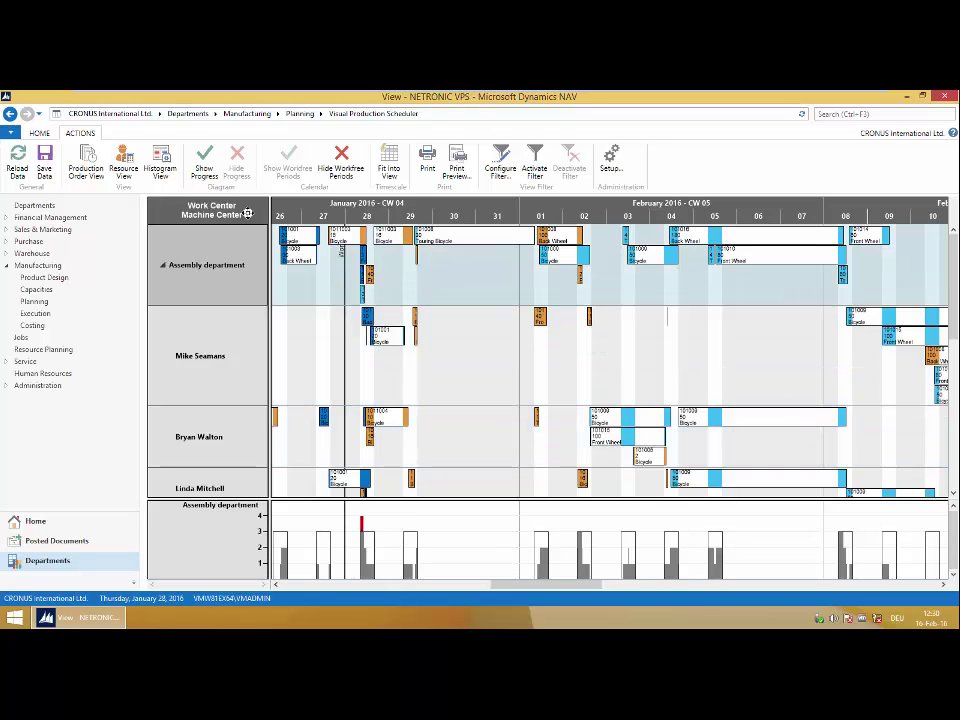
Switch the production scheduler to Histogram View and examine the work and machine center loads around the work date in finer time detail.
{"action": "left_click", "coordinate": [160, 160]}
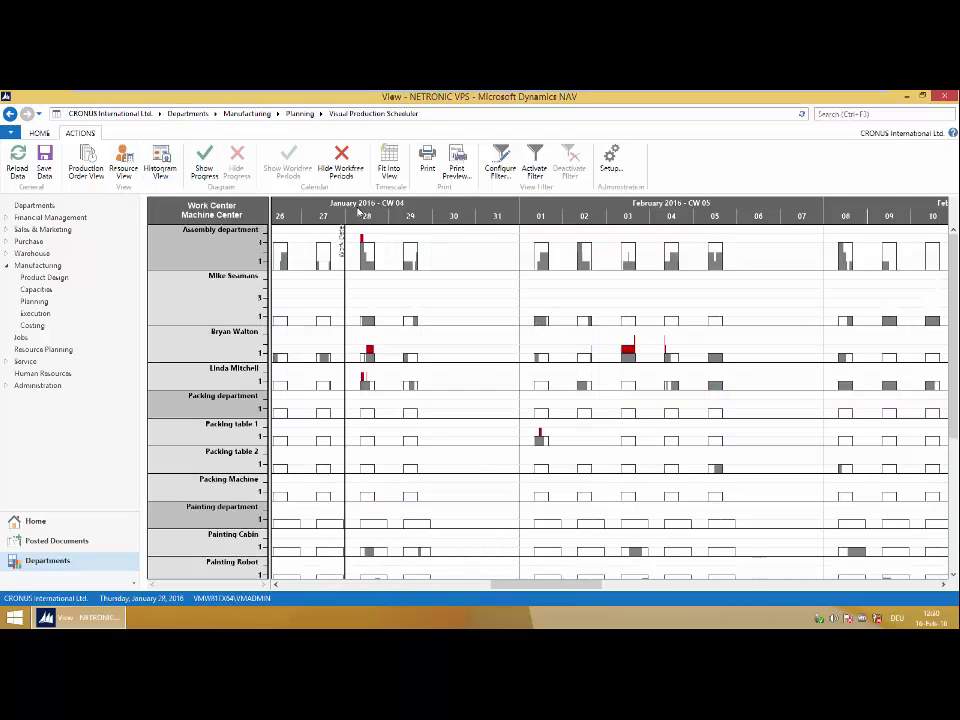
{"action": "mouse_move", "coordinate": [349, 209]}
{"action": "left_mouse_down"}
{"action": "mouse_move", "coordinate": [429, 216]}
{"action": "mouse_move", "coordinate": [362, 215]}
{"action": "left_mouse_up"}
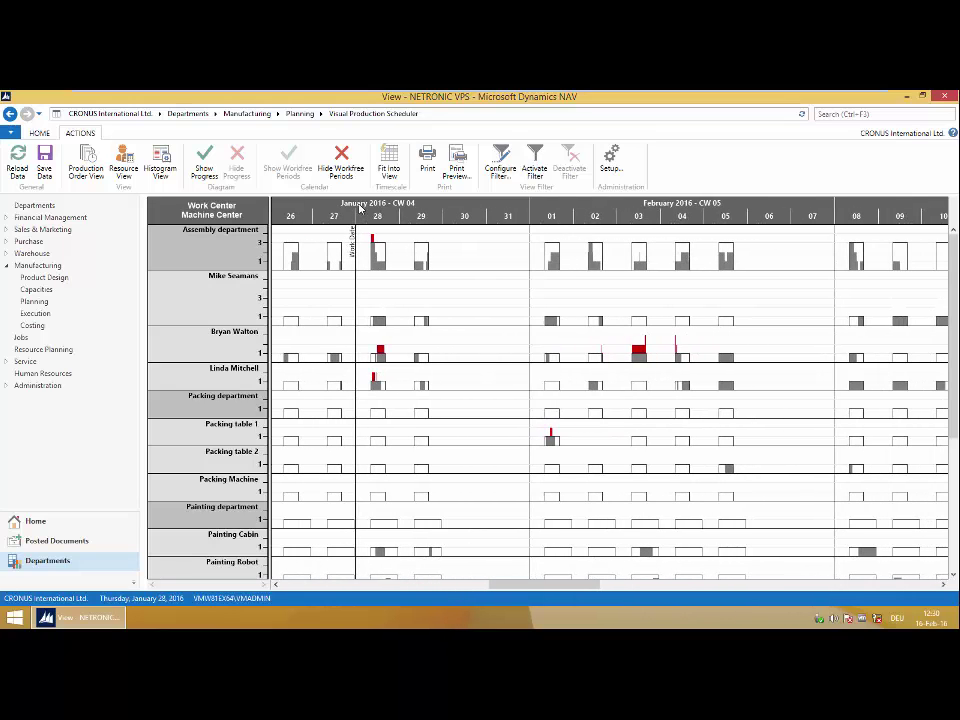
{"action": "mouse_move", "coordinate": [405, 206]}
{"action": "left_mouse_down"}
{"action": "mouse_move", "coordinate": [385, 206]}
{"action": "mouse_move", "coordinate": [412, 208]}
{"action": "left_mouse_up"}
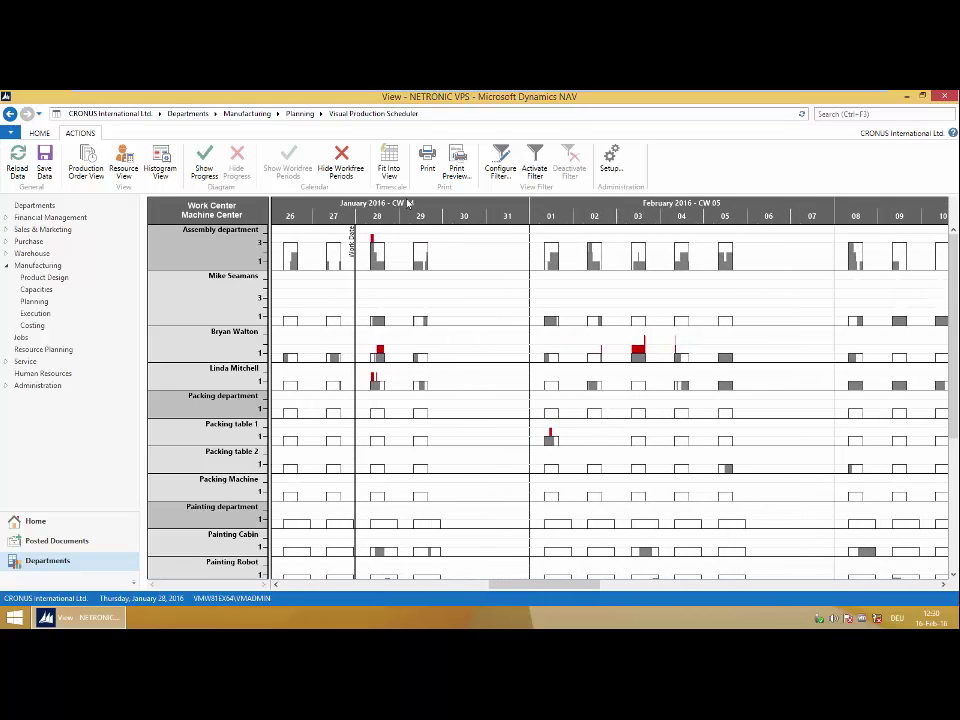
{"action": "scroll", "coordinate": [407, 204], "scroll_direction": "up", "scroll_amount": 1}
{"action": "left_click_drag", "start_coordinate": [397, 207], "coordinate": [483, 208]}
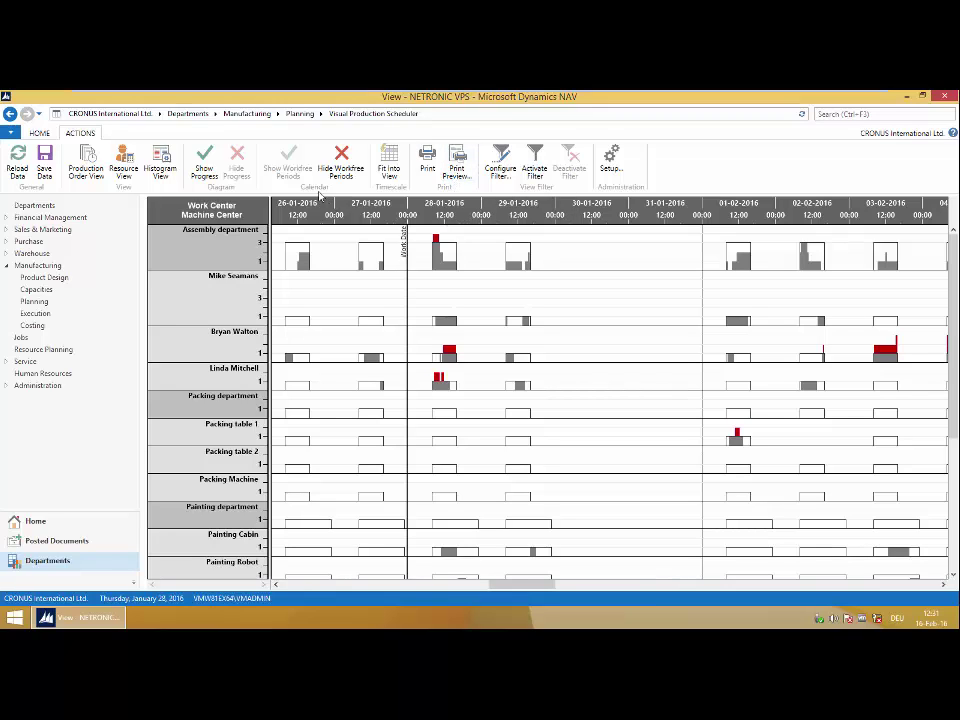
Open the Visual Jobs Scheduler from the Jobs department and show its available scheduling actions.
{"action": "left_click", "coordinate": [188, 113]}
{"action": "left_click", "coordinate": [462, 247]}
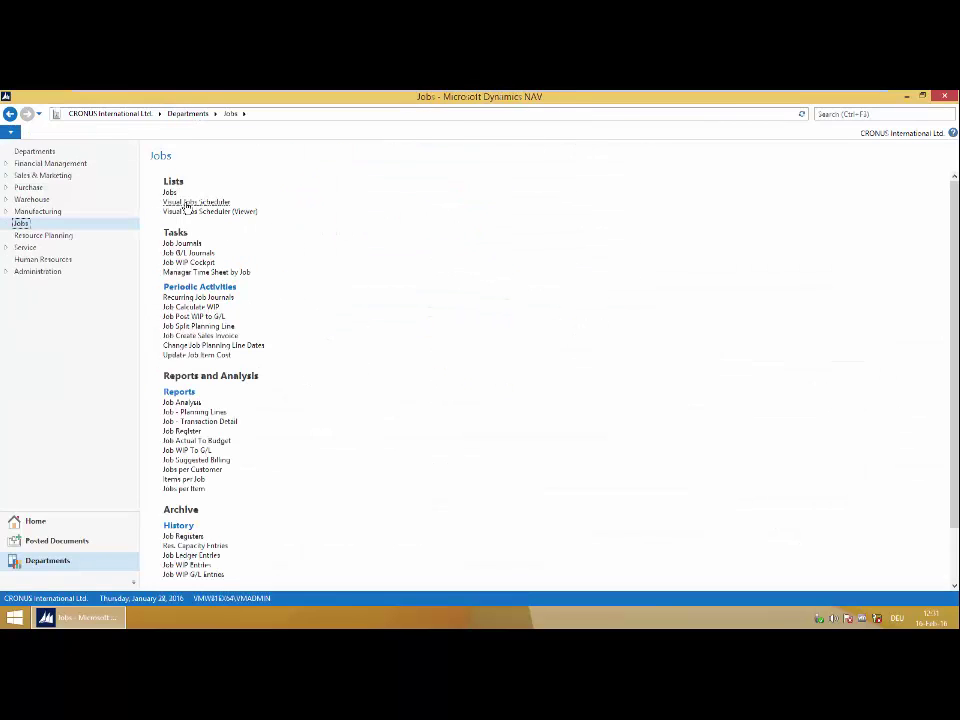
{"action": "left_click", "coordinate": [190, 202]}
{"action": "left_click", "coordinate": [369, 439]}
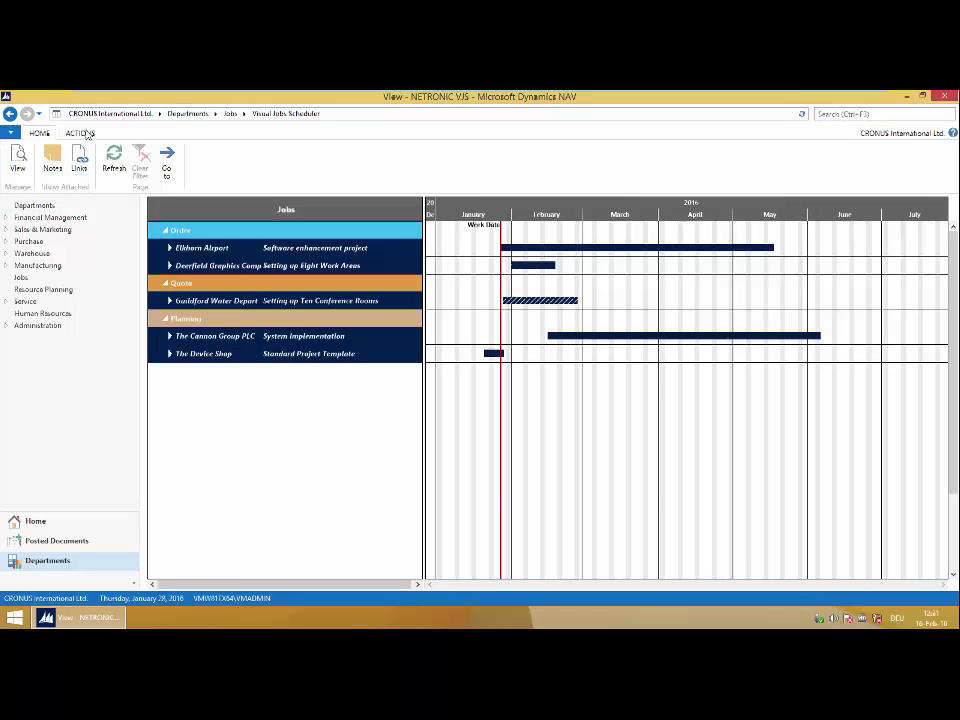
{"action": "left_click", "coordinate": [81, 133]}
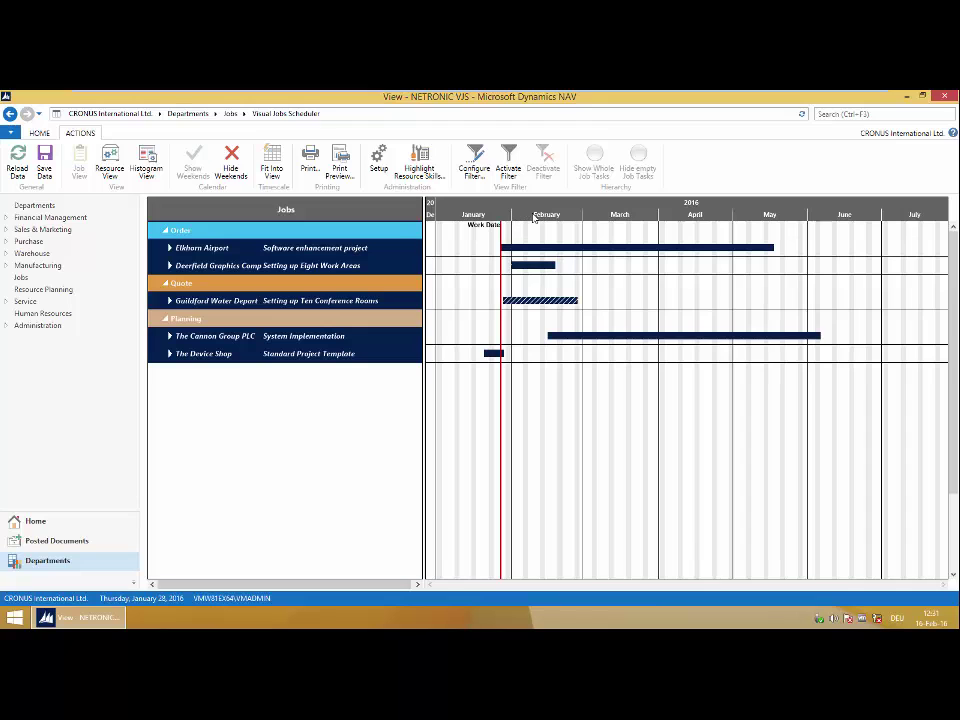
Expand The Cannon Group PLC's System Implementation job to show its phases on the timeline.
{"action": "scroll", "coordinate": [535, 215], "scroll_direction": "up", "scroll_amount": 3}
{"action": "left_click_drag", "start_coordinate": [535, 217], "coordinate": [515, 212]}
{"action": "scroll", "coordinate": [575, 214], "scroll_direction": "up", "scroll_amount": 2}
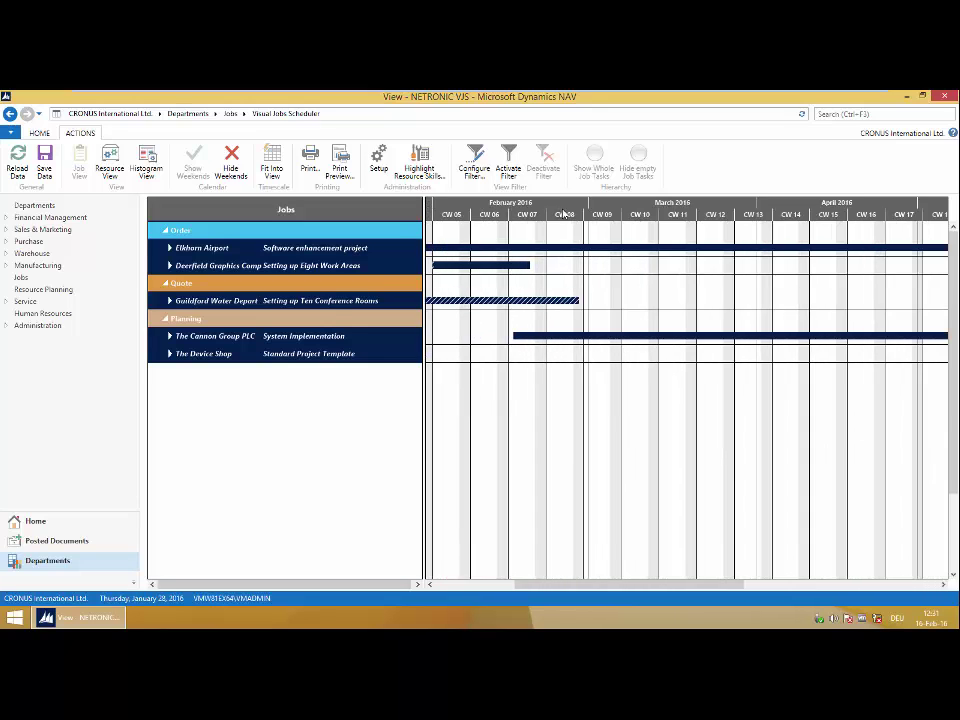
{"action": "left_click_drag", "start_coordinate": [580, 214], "coordinate": [561, 214]}
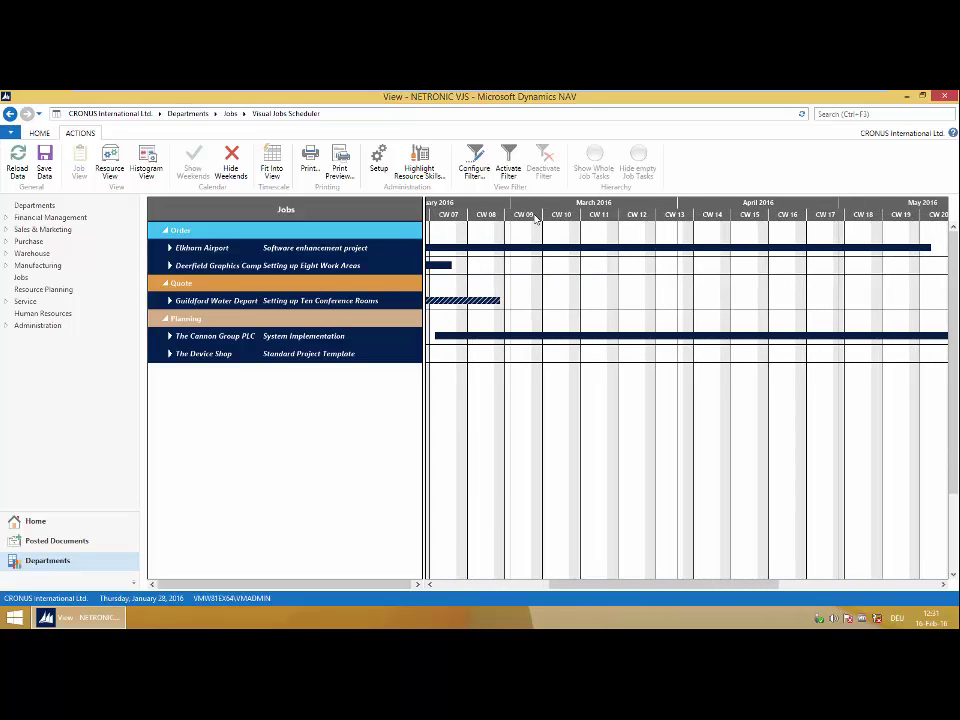
{"action": "left_click", "coordinate": [170, 336]}
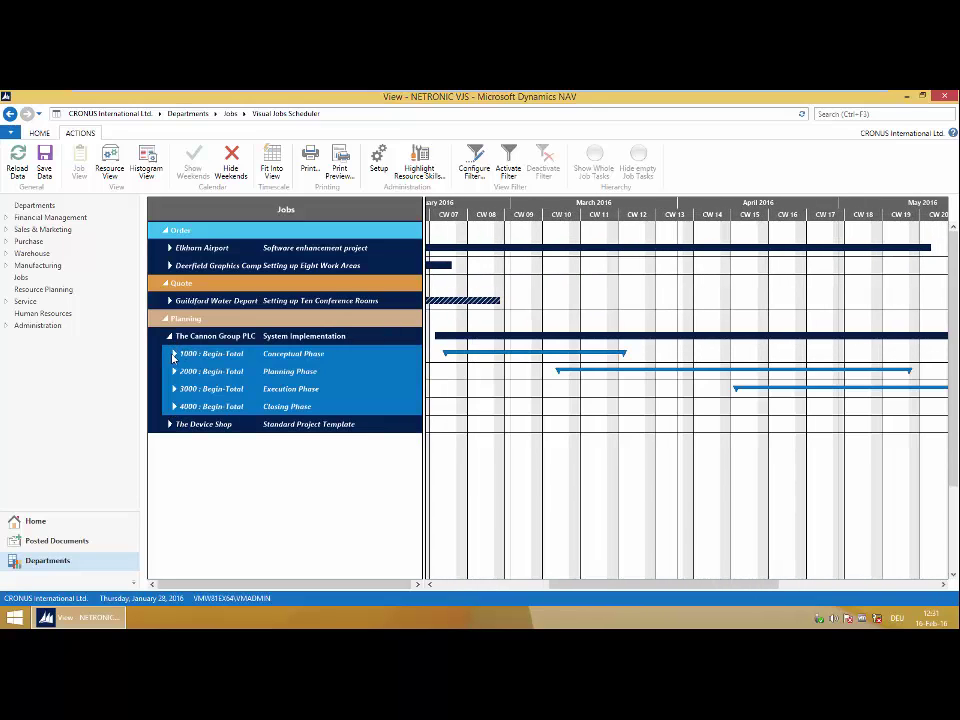
{"action": "scroll", "coordinate": [533, 237], "scroll_direction": "down", "scroll_amount": 2}
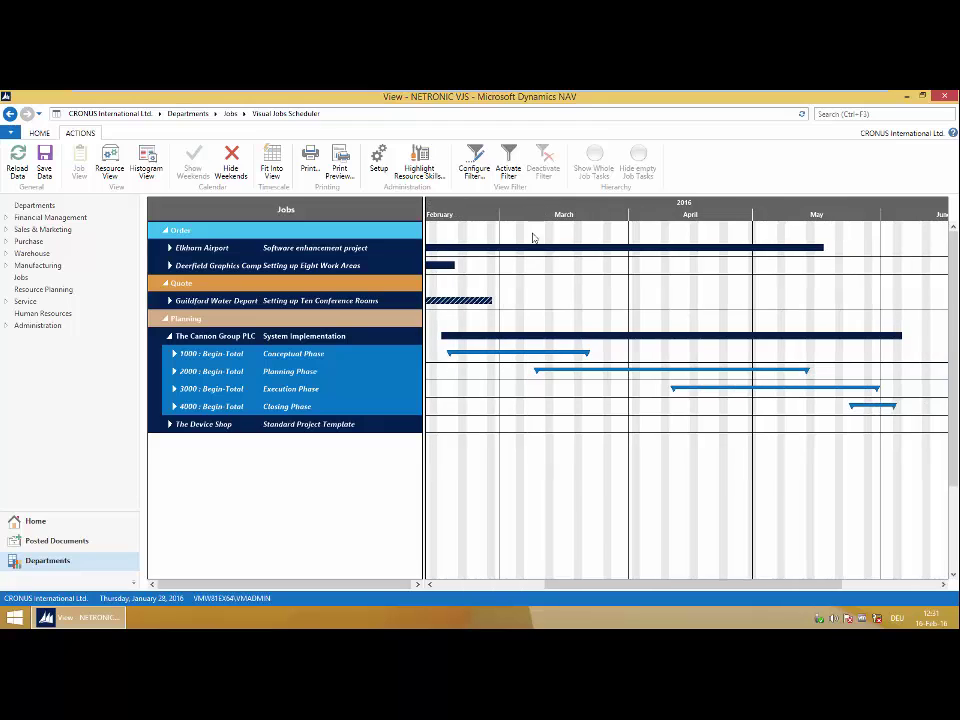
Expand the Conceptual Phase and the Planning Phase, including the latter's Kick-Offs and Project Plan tasks.
{"action": "left_click", "coordinate": [174, 354]}
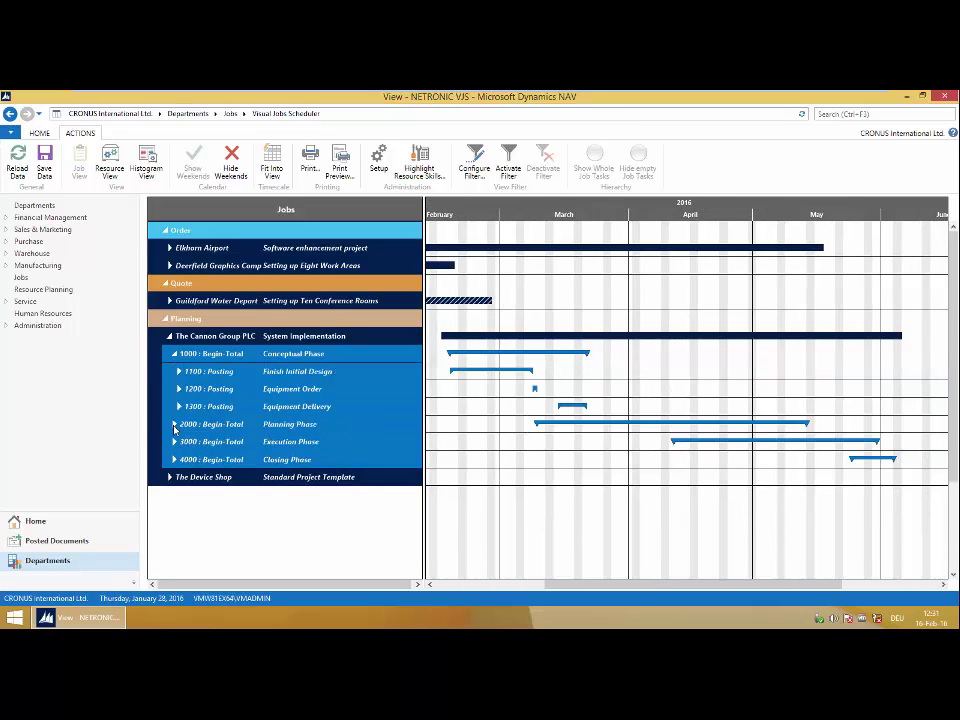
{"action": "left_click", "coordinate": [174, 424]}
{"action": "left_click_drag", "start_coordinate": [697, 210], "coordinate": [703, 211]}
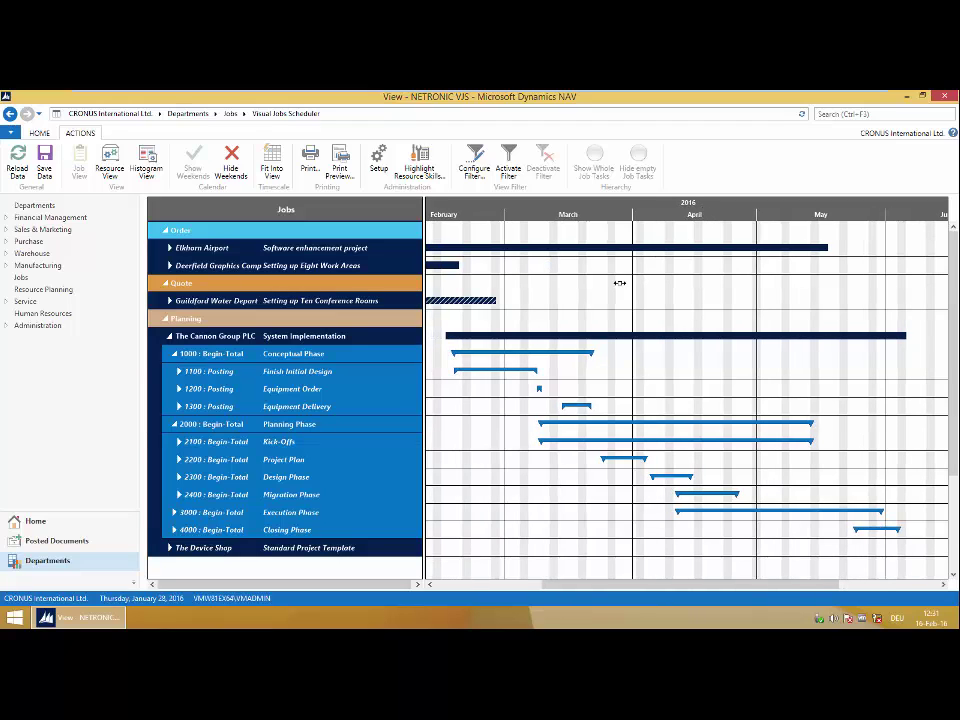
{"action": "left_click", "coordinate": [179, 441]}
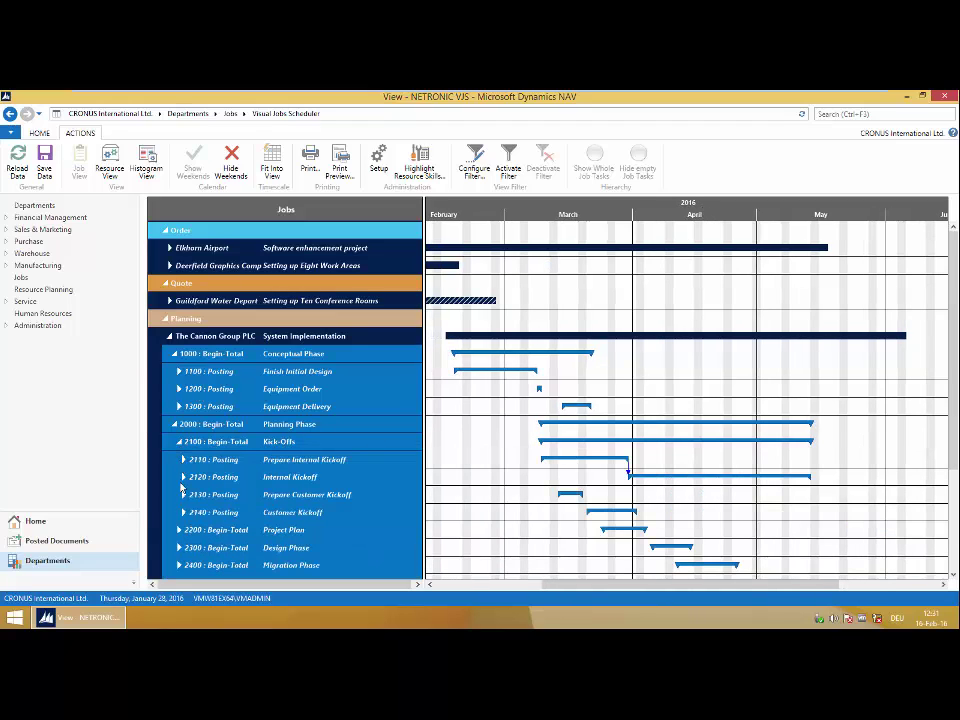
{"action": "left_click", "coordinate": [179, 531]}
{"action": "scroll", "coordinate": [942, 358], "scroll_direction": "down", "scroll_amount": 2}
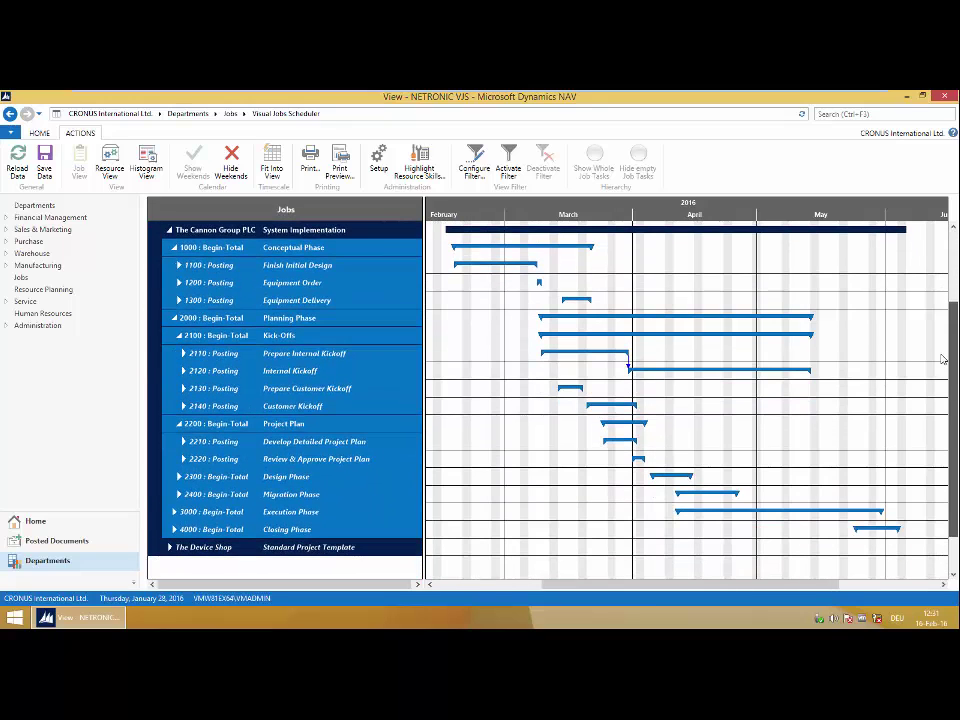
Expand the Develop Detailed Project Plan task and its first resource, and inspect that resource's schedule lines and workload in daily detail.
{"action": "left_click", "coordinate": [184, 442]}
{"action": "left_click", "coordinate": [270, 459]}
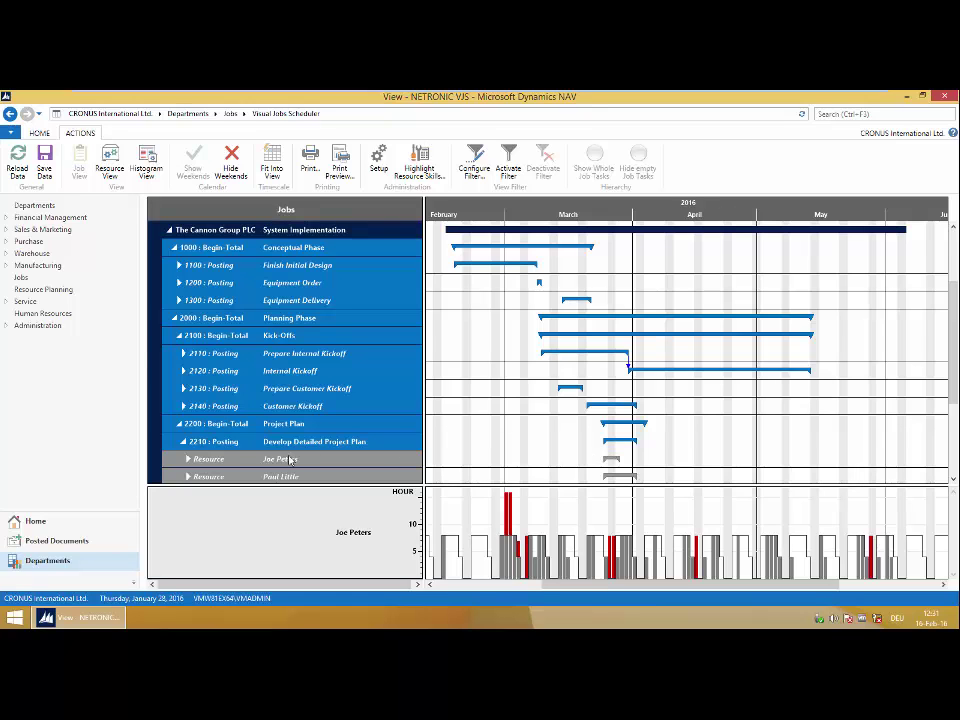
{"action": "left_click", "coordinate": [188, 460]}
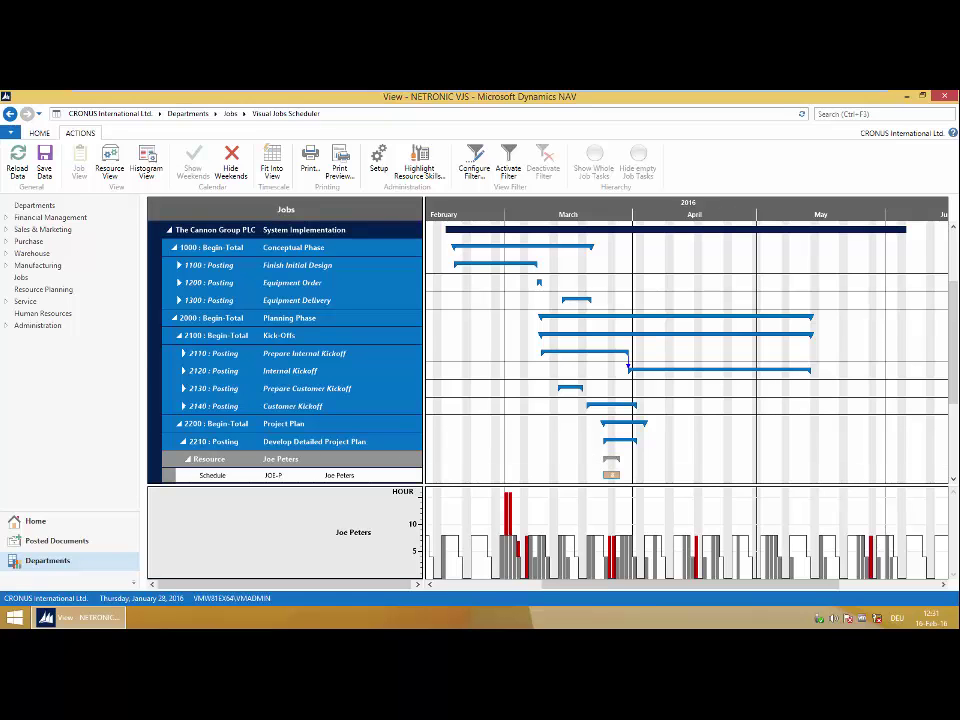
{"action": "left_click_drag", "start_coordinate": [953, 321], "coordinate": [953, 345]}
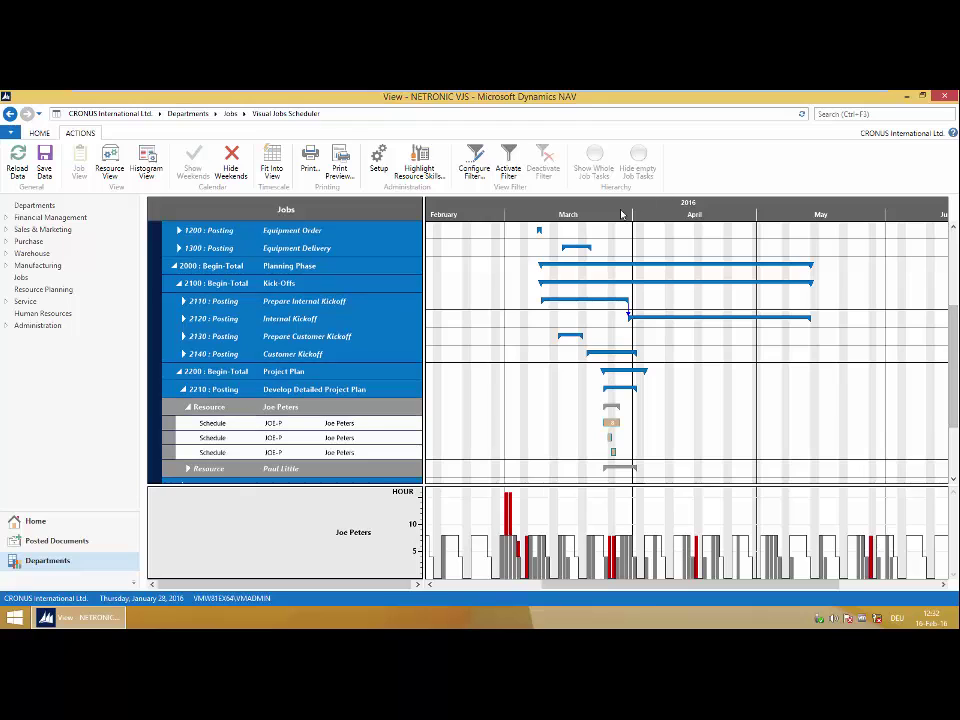
{"action": "scroll", "coordinate": [621, 214], "scroll_direction": "up", "scroll_amount": 5}
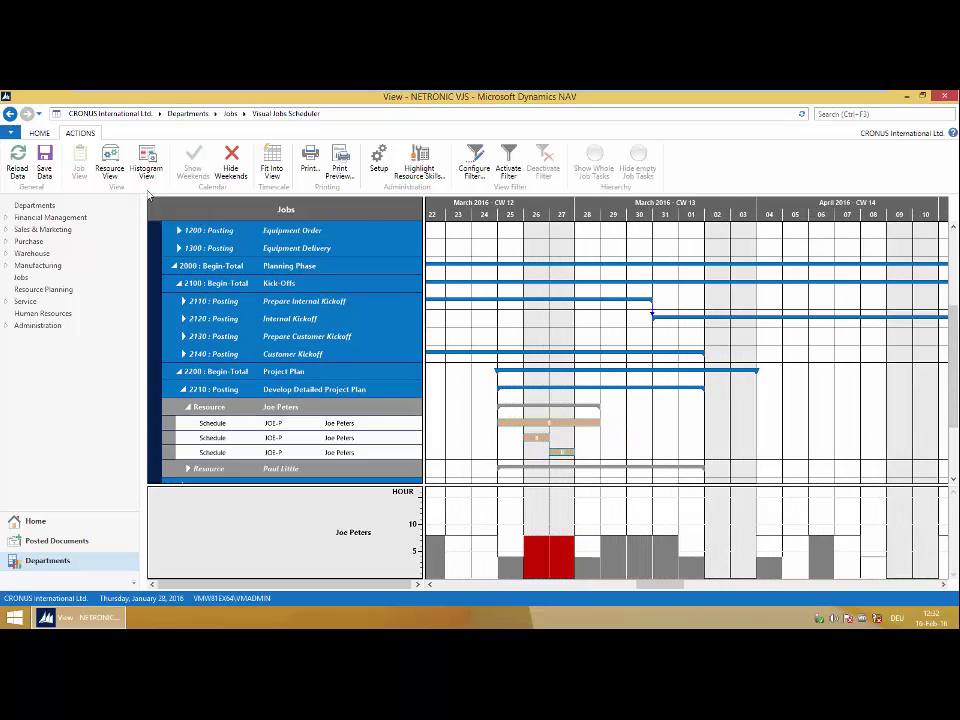
Switch the jobs scheduler to Resource View and examine the resource allocations and group load for March 2016.
{"action": "left_click", "coordinate": [110, 170]}
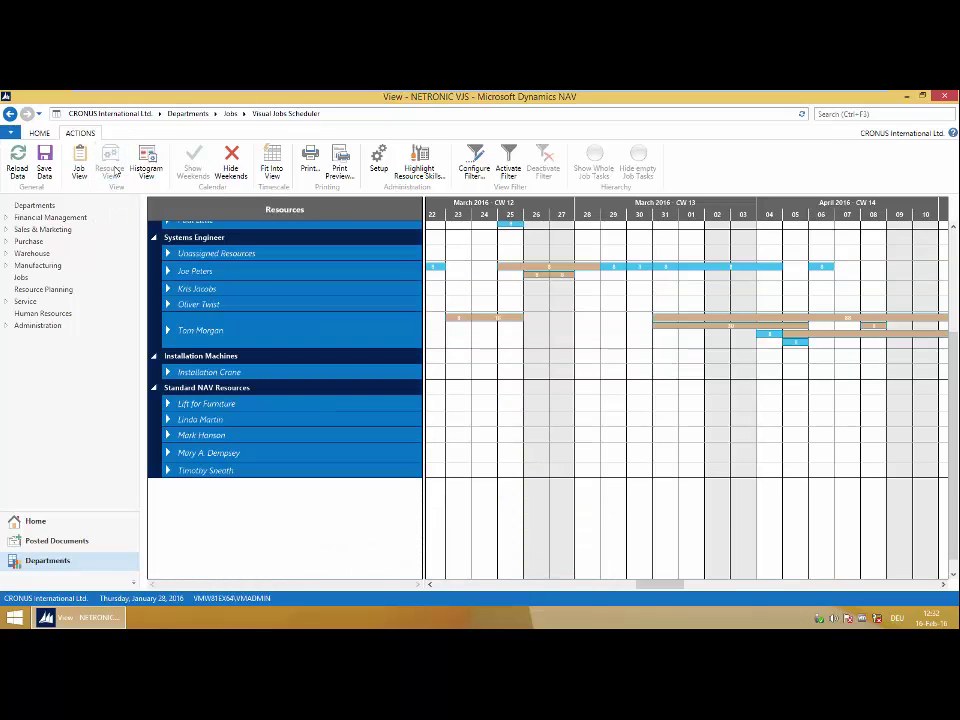
{"action": "left_click", "coordinate": [146, 167]}
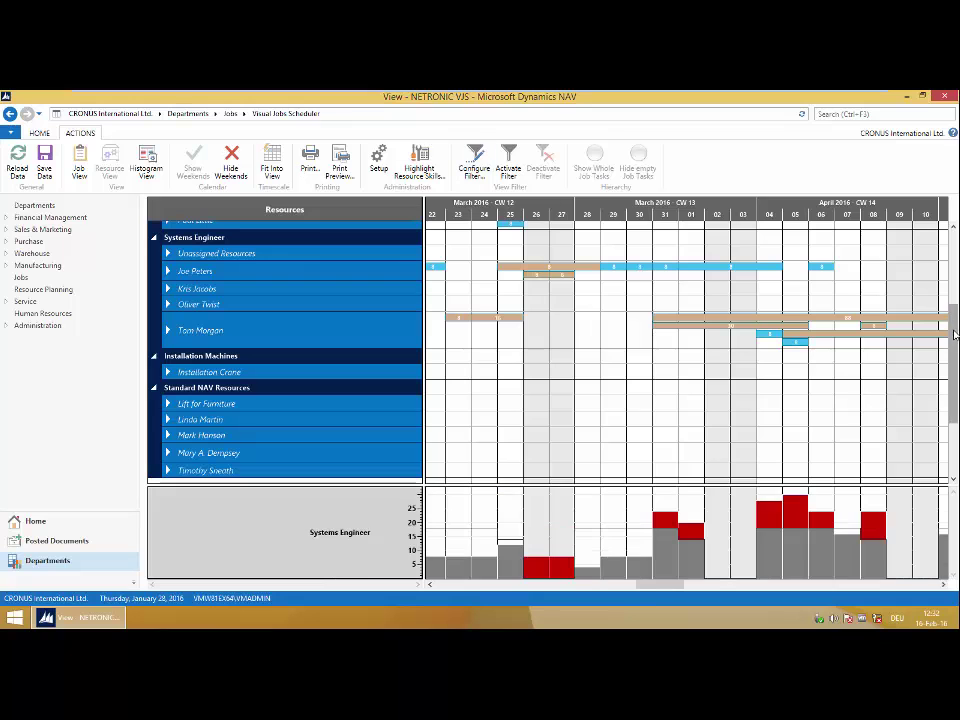
{"action": "left_click_drag", "start_coordinate": [951, 322], "coordinate": [951, 240]}
{"action": "left_click_drag", "start_coordinate": [553, 218], "coordinate": [770, 217]}
Switch the jobs scheduler to Histogram View and review the resource workloads over several calendar weeks.
{"action": "left_click", "coordinate": [146, 160]}
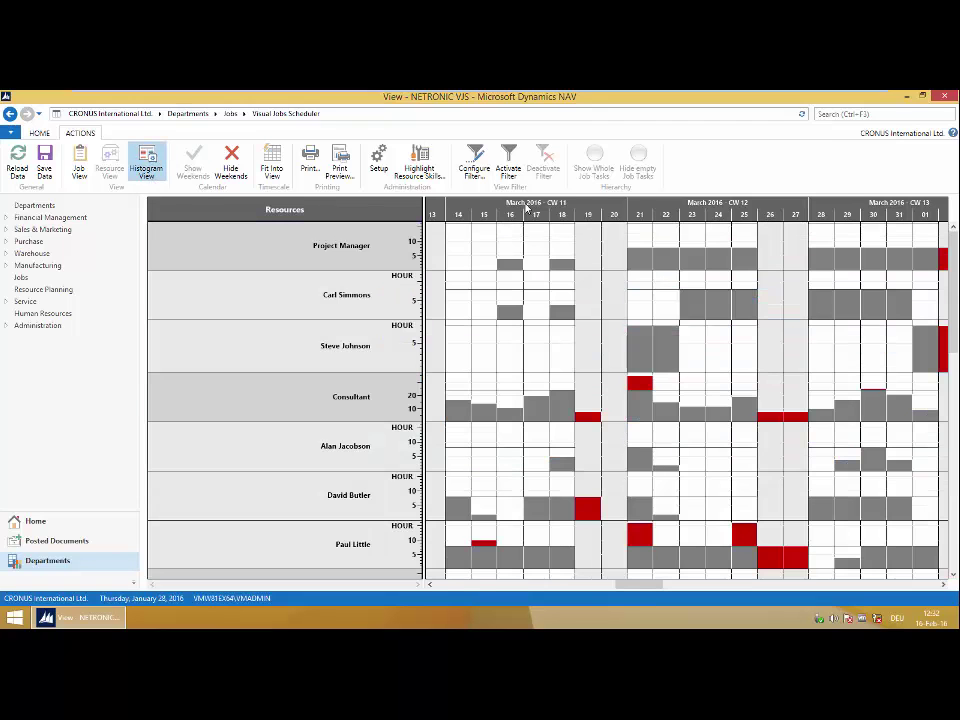
{"action": "left_click_drag", "start_coordinate": [623, 208], "coordinate": [686, 203]}
{"action": "scroll", "coordinate": [590, 205], "scroll_direction": "down", "scroll_amount": 3}
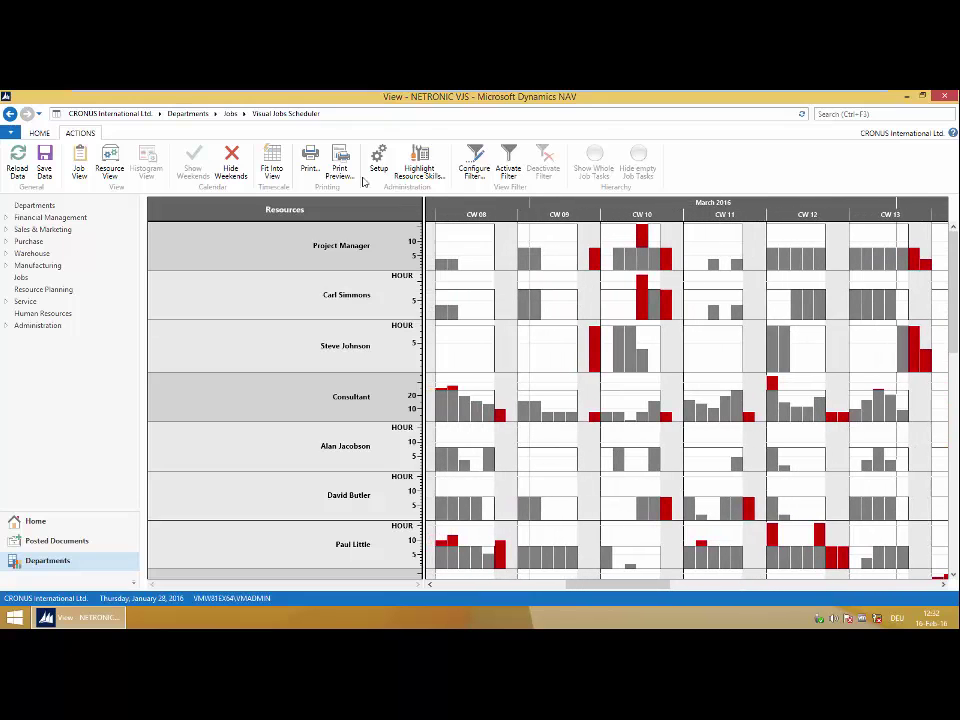
Open the Visual Service Scheduler from the Service department's Planning & Dispatching area.
{"action": "left_click", "coordinate": [189, 113]}
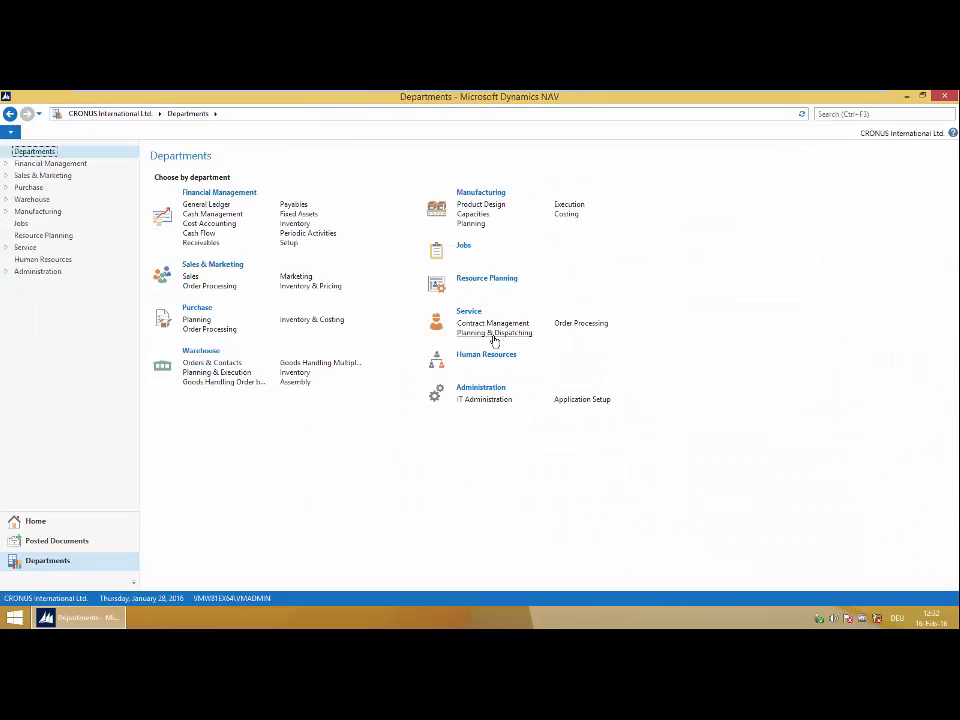
{"action": "left_click", "coordinate": [490, 332]}
{"action": "left_click", "coordinate": [172, 192]}
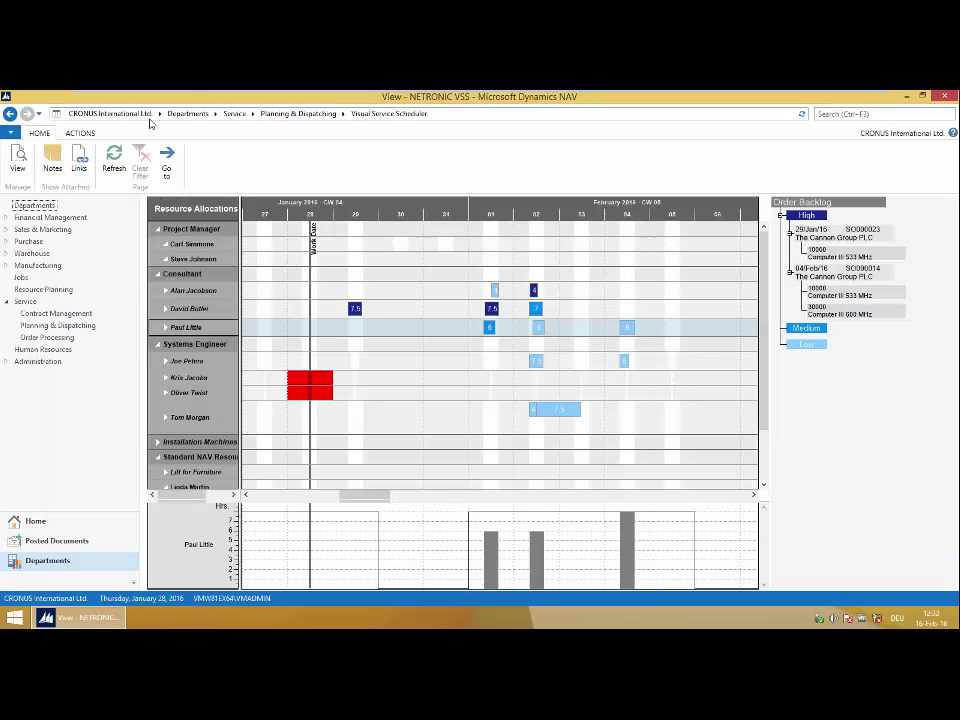
Examine the allocations and workload histograms of individual project managers, consultants and systems engineers in late January and early February 2016.
{"action": "left_click", "coordinate": [80, 133]}
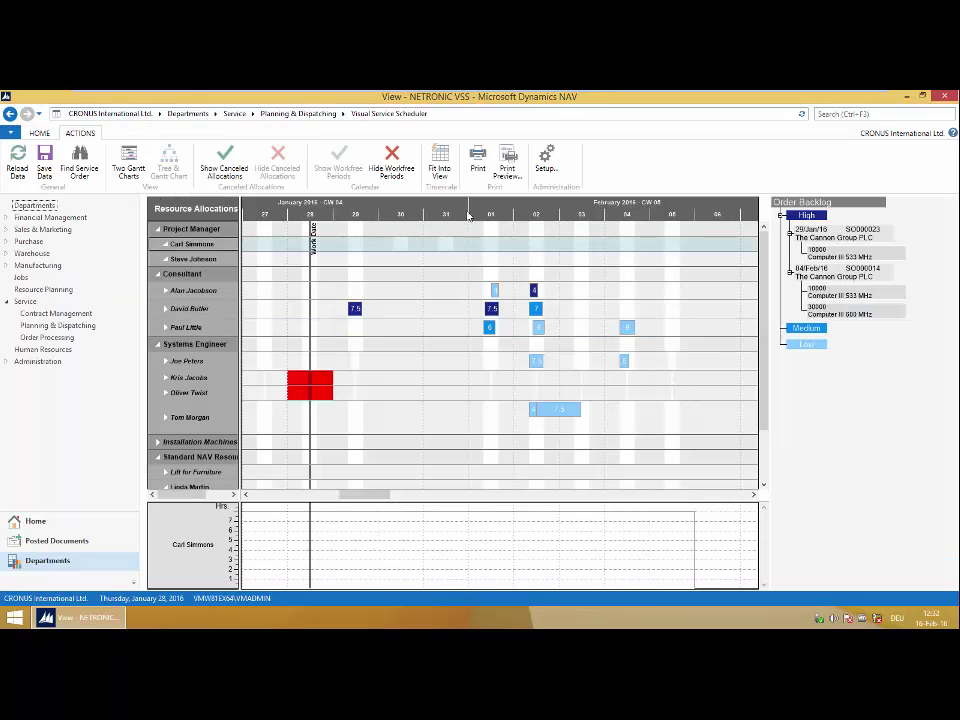
{"action": "left_click_drag", "start_coordinate": [446, 210], "coordinate": [419, 213]}
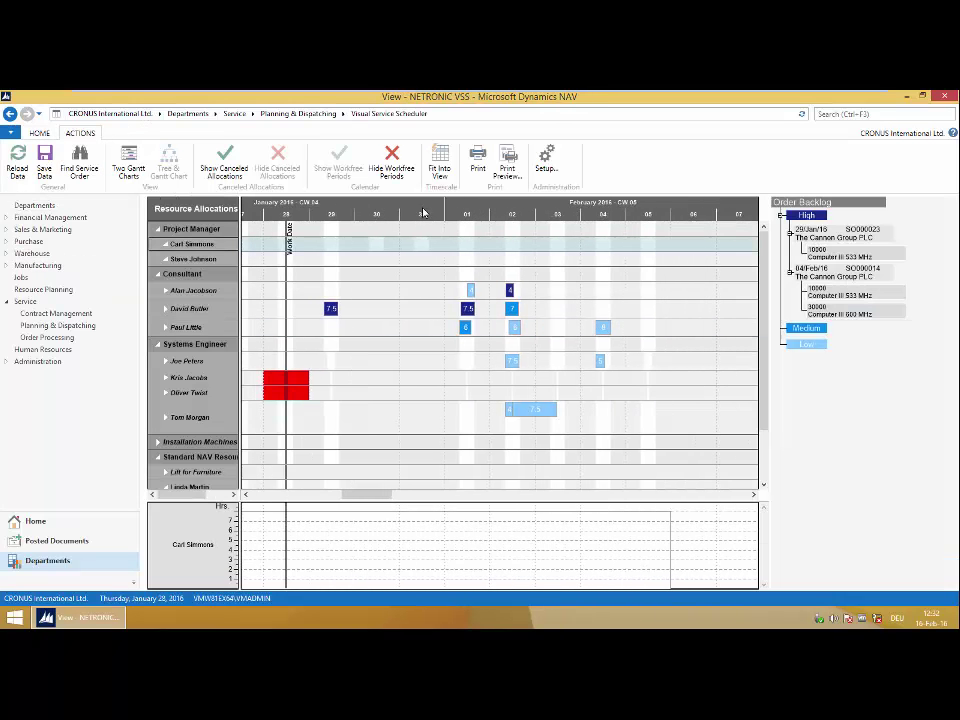
{"action": "left_click", "coordinate": [516, 294]}
{"action": "left_click", "coordinate": [358, 274]}
{"action": "left_click", "coordinate": [564, 418]}
{"action": "left_click", "coordinate": [500, 308]}
{"action": "left_click", "coordinate": [340, 392]}
{"action": "left_click", "coordinate": [643, 405]}
{"action": "left_click", "coordinate": [465, 246]}
{"action": "left_click", "coordinate": [381, 384]}
{"action": "left_click", "coordinate": [489, 410]}
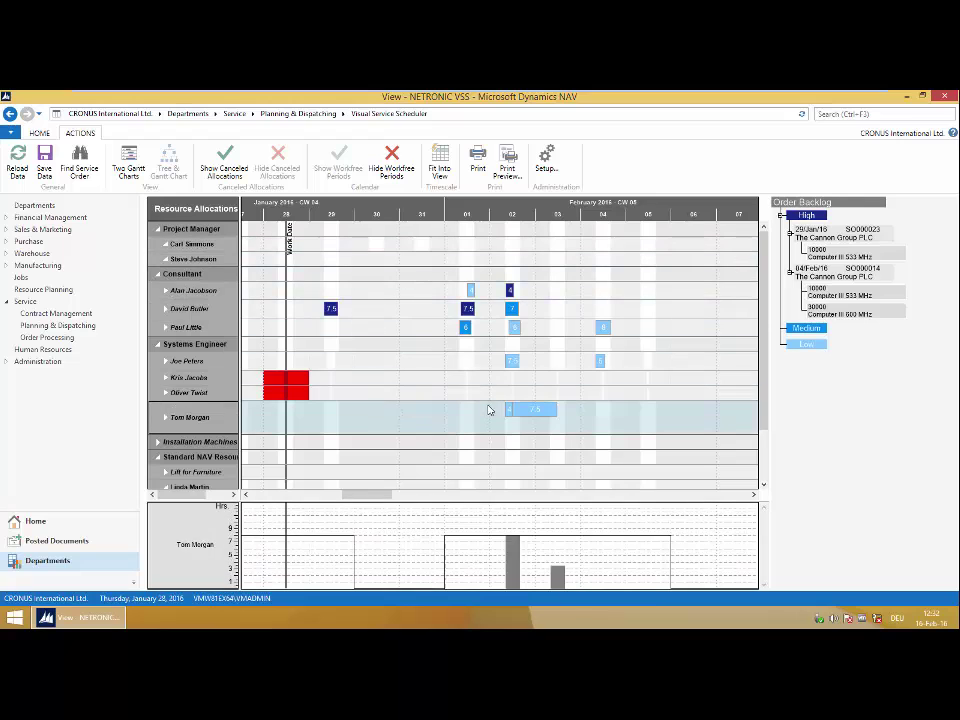
{"action": "left_click", "coordinate": [485, 392]}
{"action": "left_click", "coordinate": [530, 308]}
{"action": "left_click", "coordinate": [590, 294]}
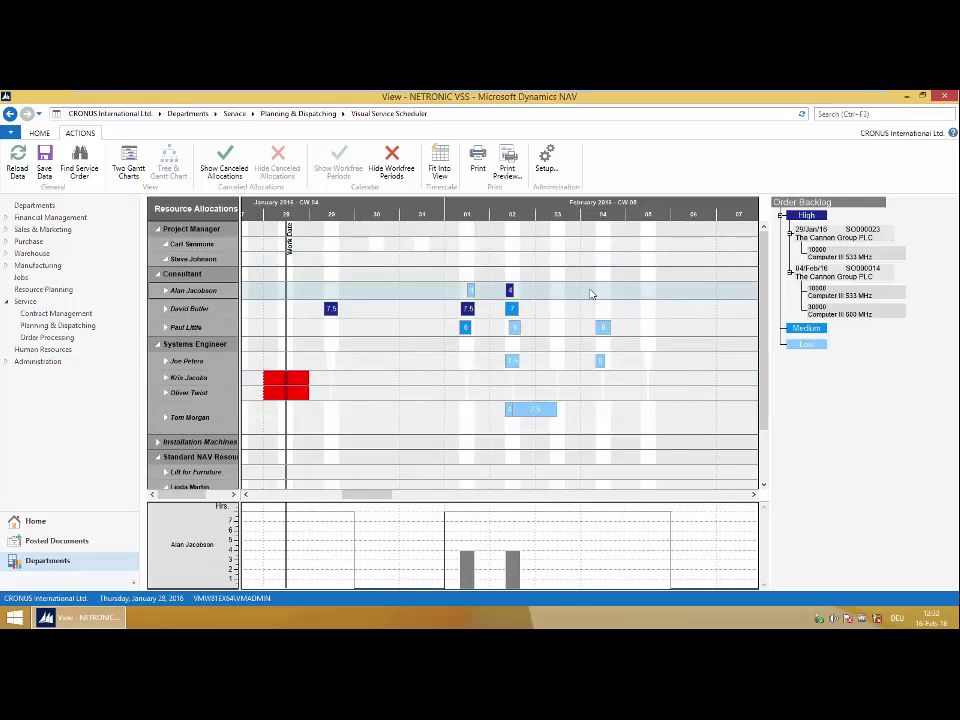
{"action": "left_click", "coordinate": [600, 259]}
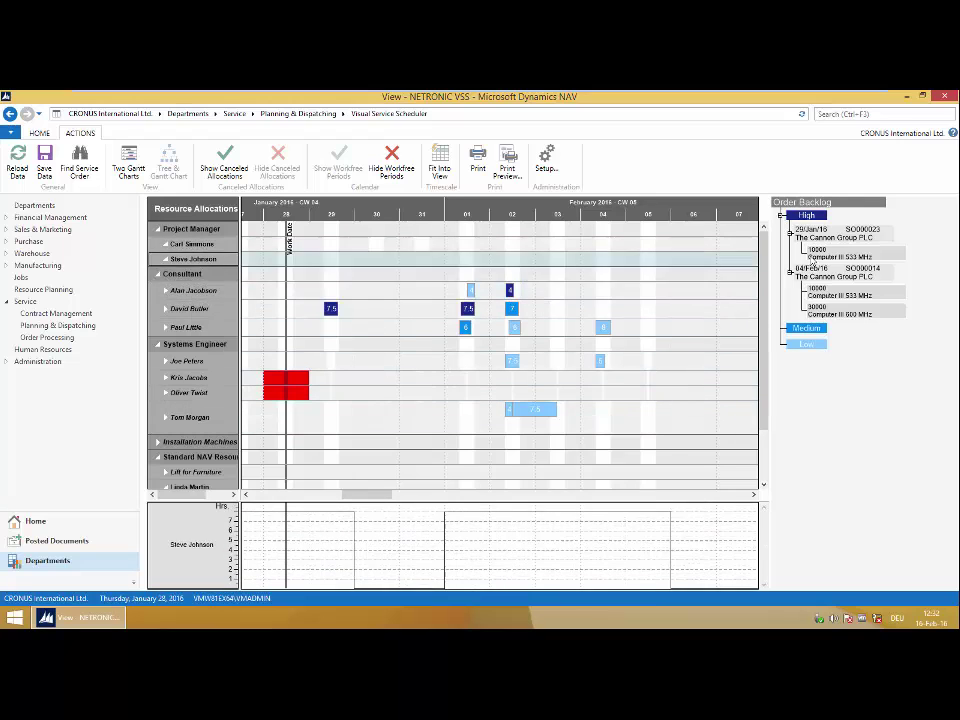
Inspect the high-priority service item details in the order backlog, and review resource workloads from the third consultant up to the Project Manager group.
{"action": "mouse_move", "coordinate": [810, 290]}
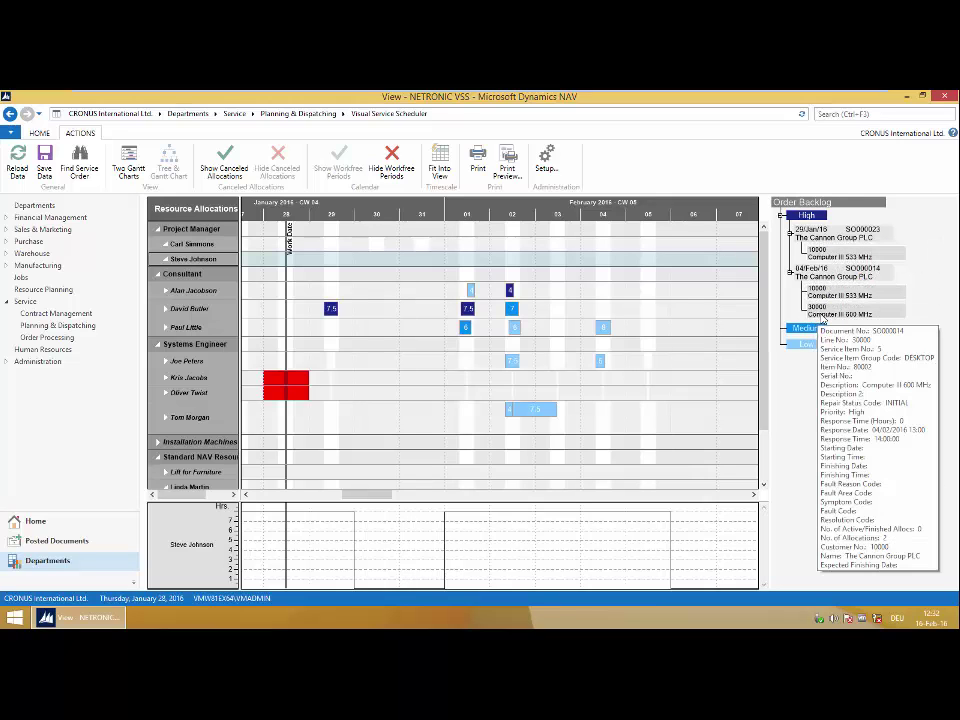
{"action": "left_click", "coordinate": [475, 325]}
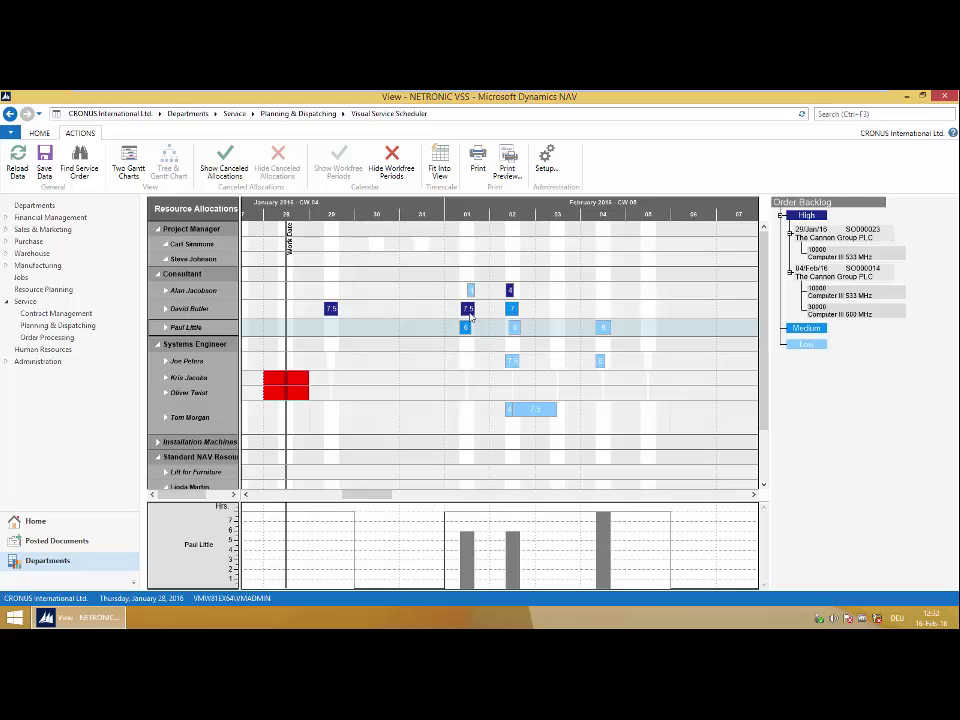
{"action": "key", "text": "Up"}
{"action": "key", "text": "Up"}
{"action": "key", "text": "Up"}
{"action": "key", "text": "Up"}
{"action": "key", "text": "Up"}
{"action": "key", "text": "Up"}
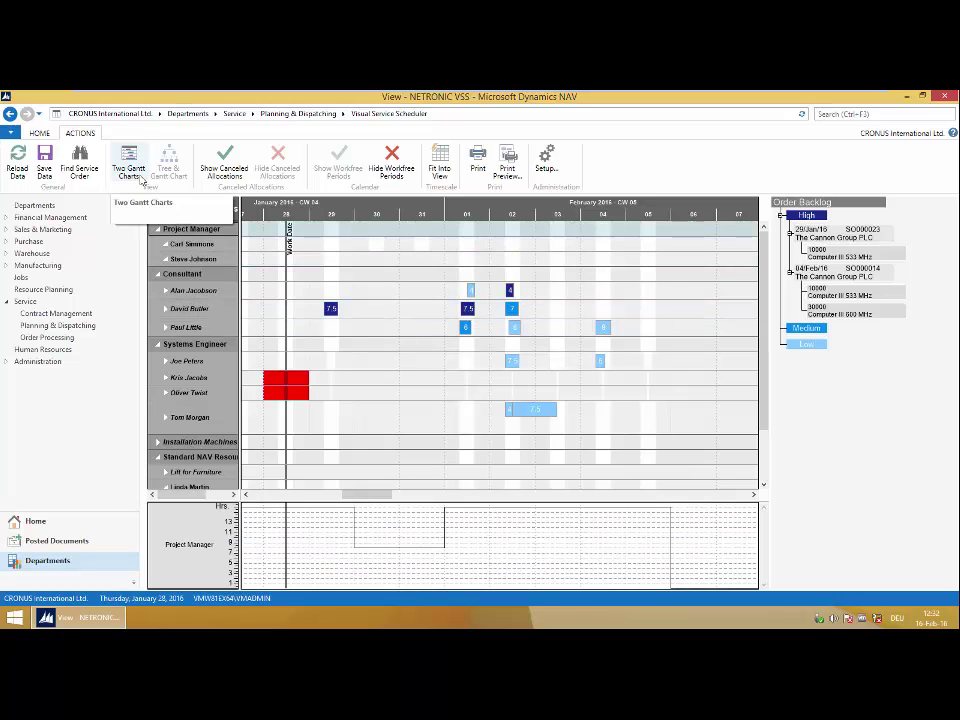
Switch the service scheduler to Two Gantt Charts and compare resource allocations with the order backlog around the end of January 2016.
{"action": "left_click", "coordinate": [140, 176]}
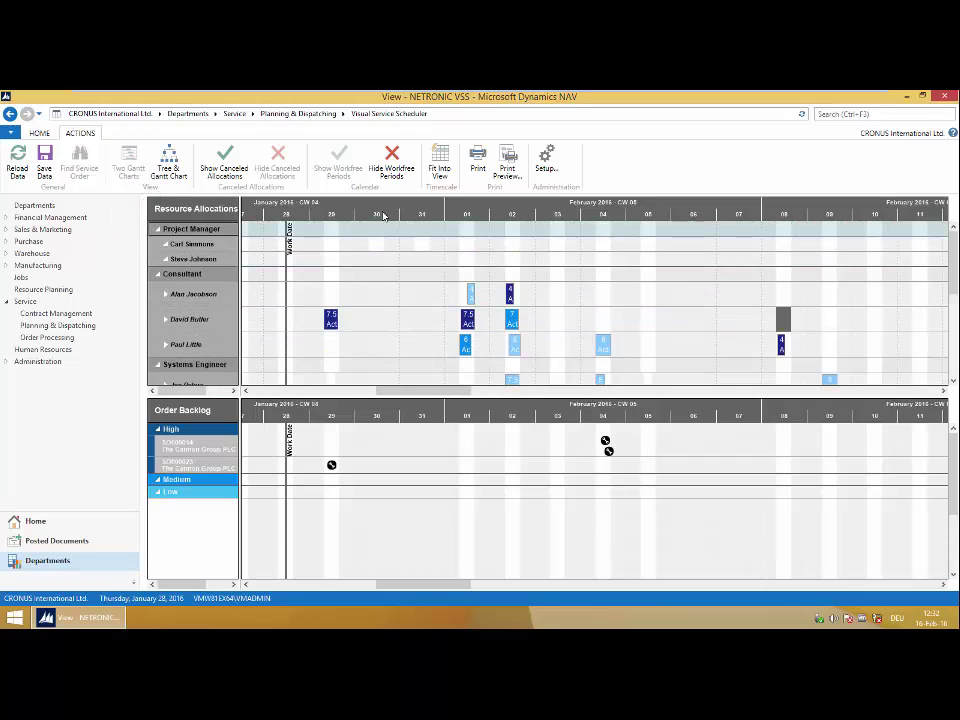
{"action": "left_click_drag", "start_coordinate": [396, 211], "coordinate": [561, 213]}
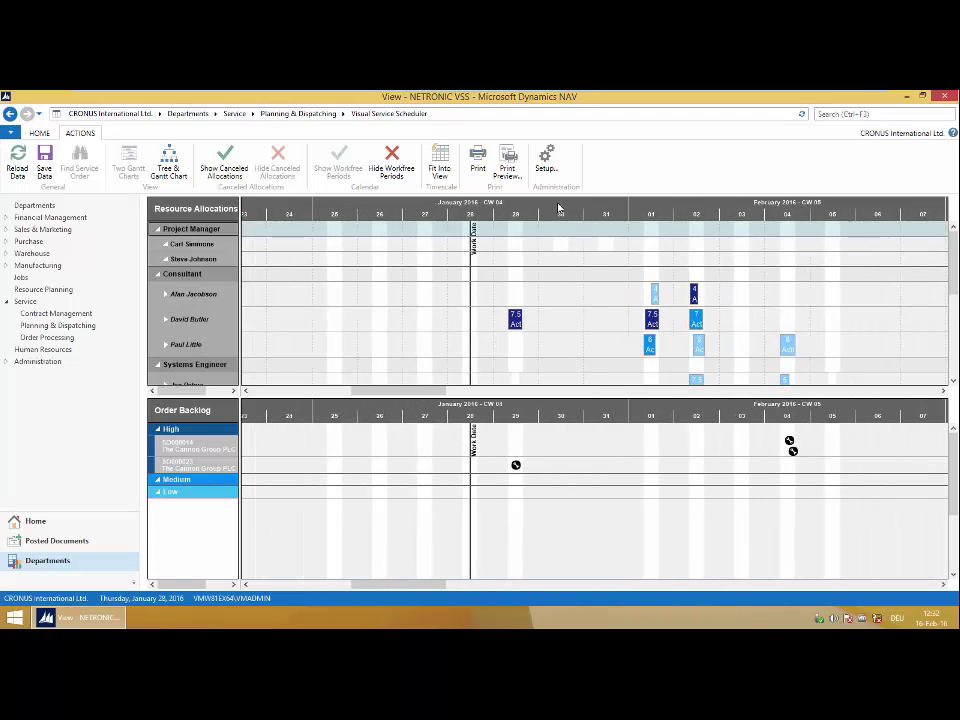
{"action": "left_click_drag", "start_coordinate": [560, 210], "coordinate": [482, 221]}
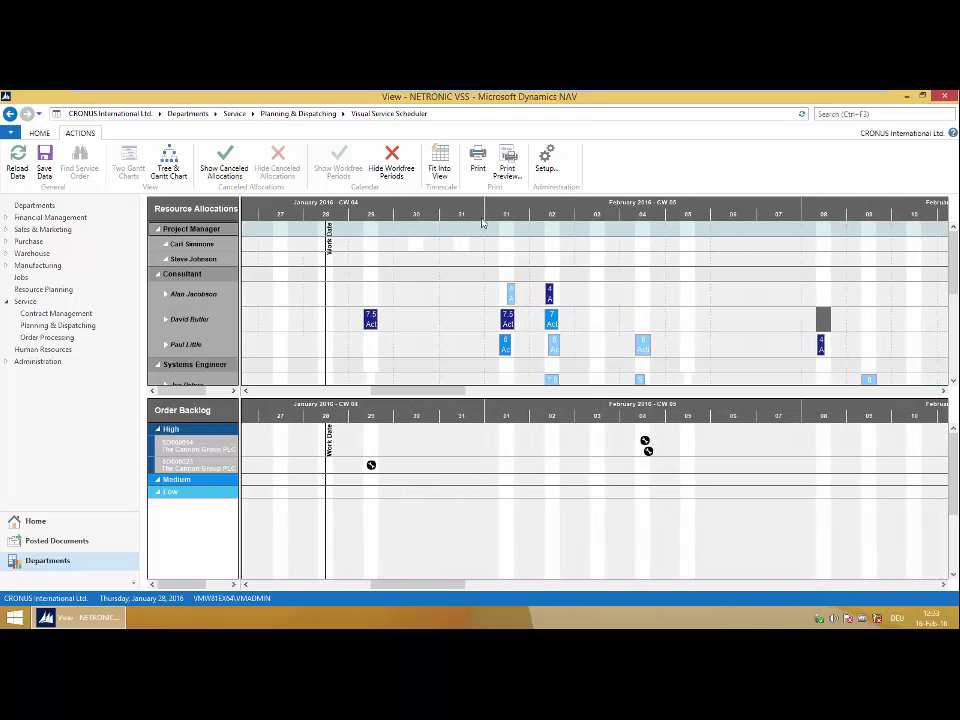
Leave the Visual Service Scheduler and return to the Departments overview.
{"action": "left_click", "coordinate": [187, 115]}
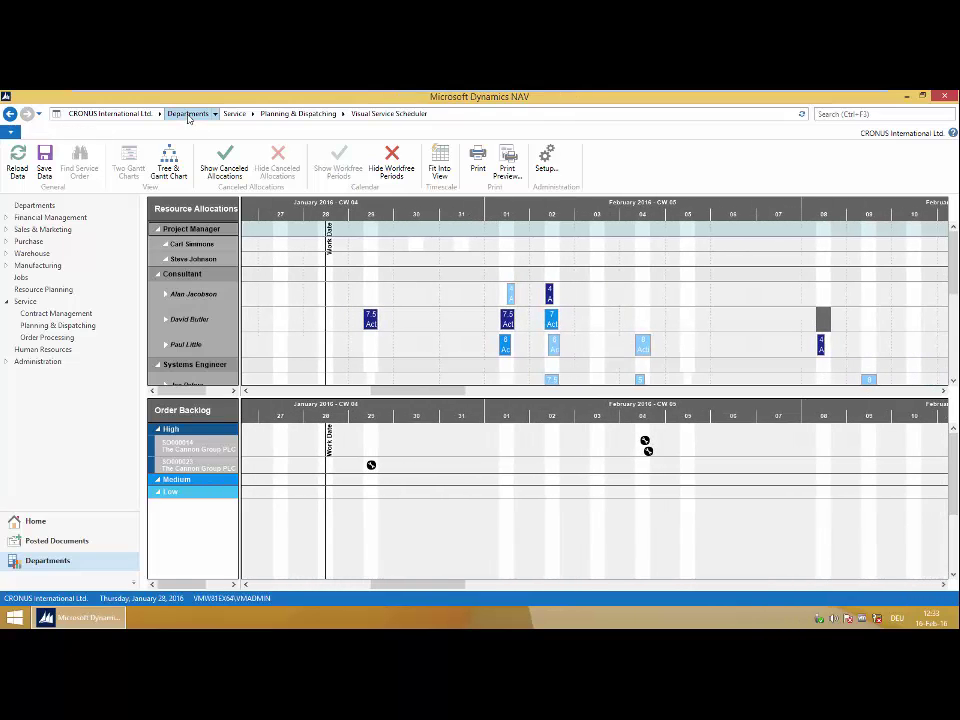